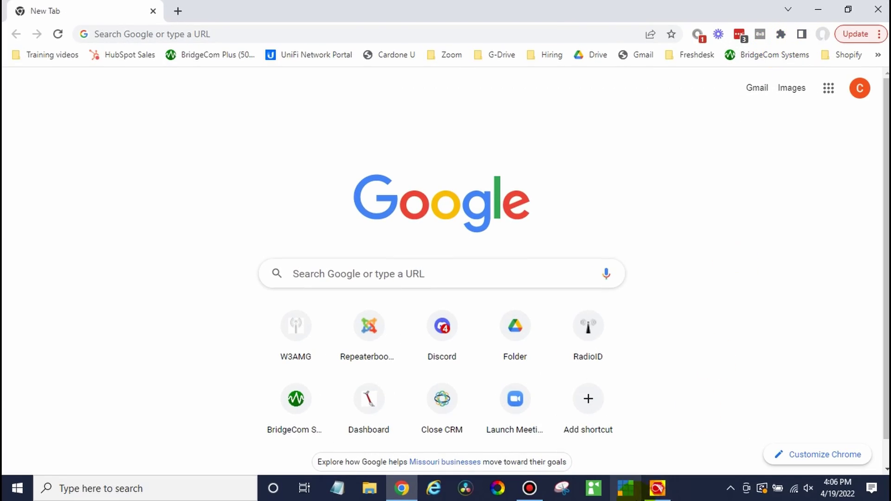
Bring the AnyTone CPS forward and set its communication port to COM3.
left_click(657, 490)
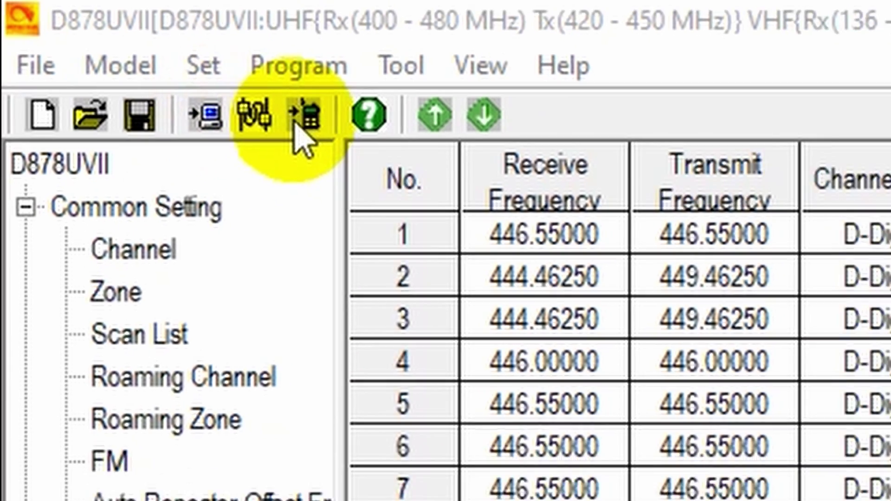
left_click(331, 137)
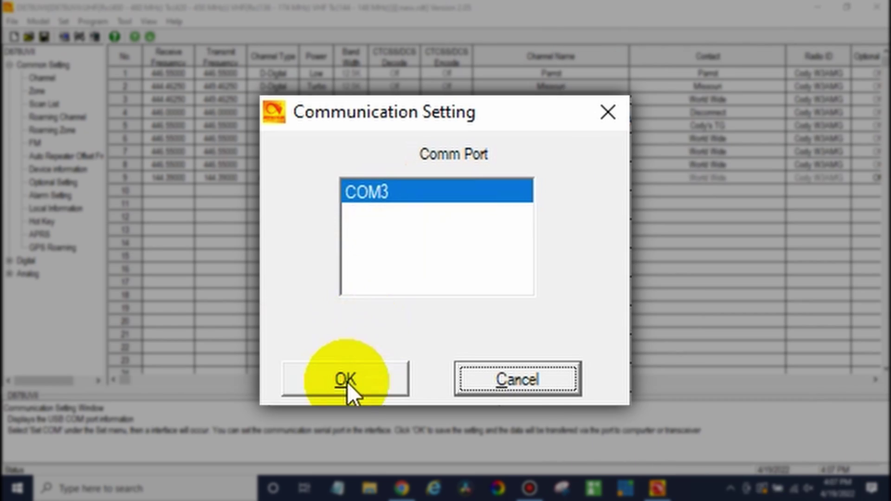
left_click(347, 385)
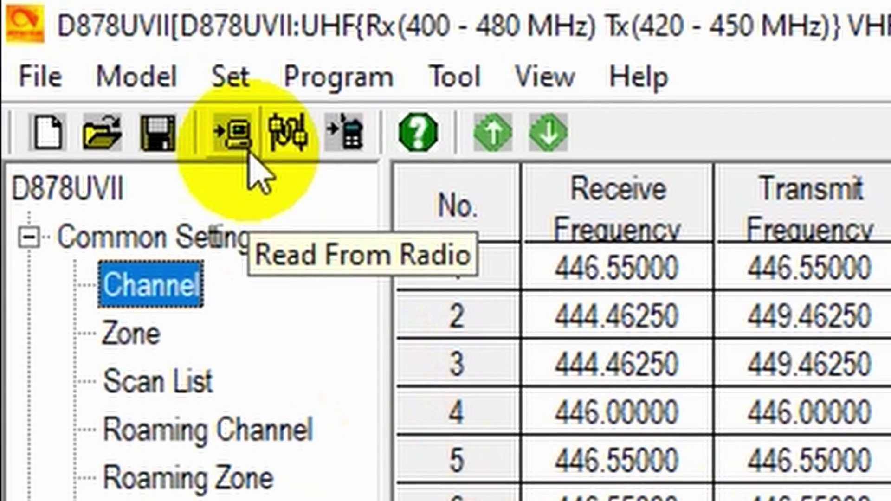
Read the codeplug from the radio without saving first, loading Channel 1 through Channel 8.
left_click(248, 152)
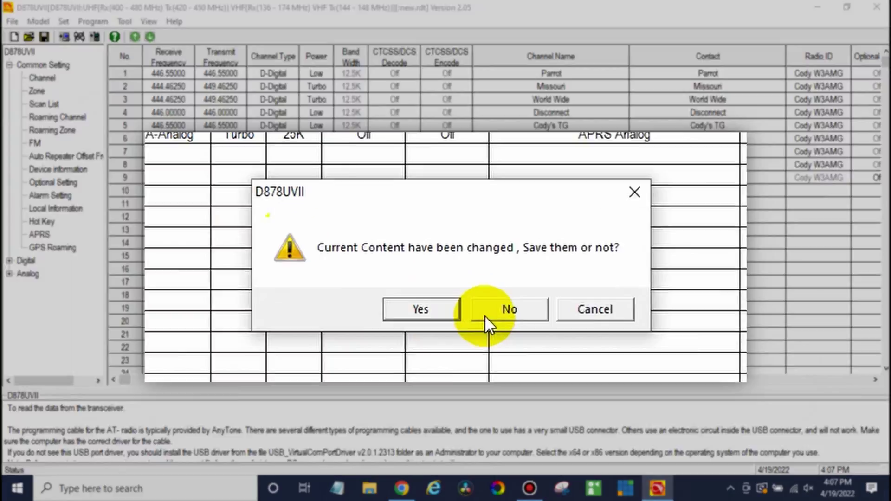
left_click(485, 316)
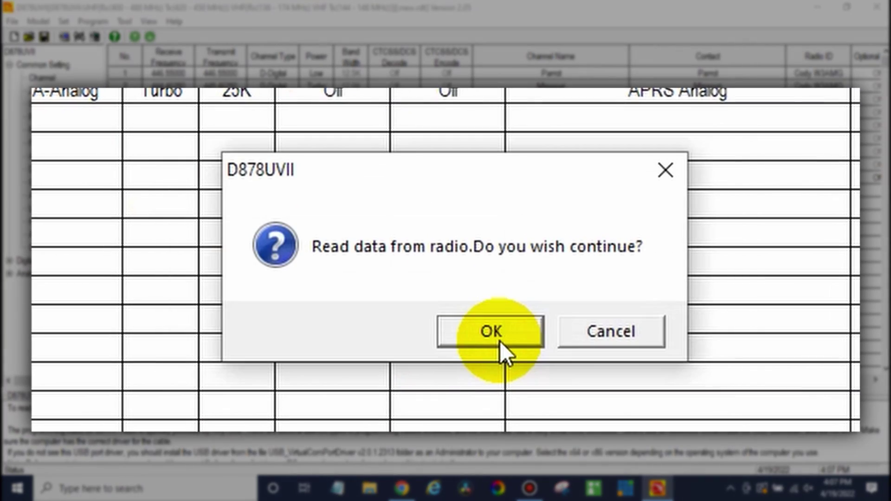
left_click(500, 341)
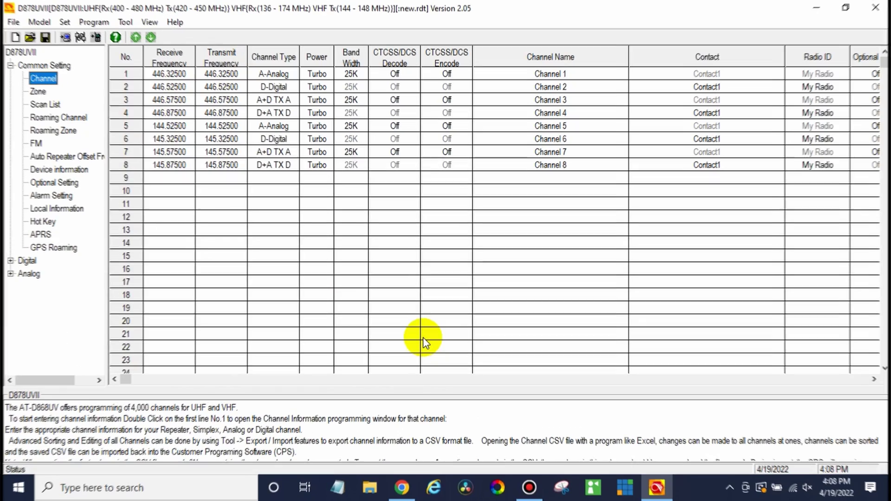
left_click(407, 497)
Go to repeaterbook.com and open the Missouri repeater listings (391 repeaters).
left_click(252, 33)
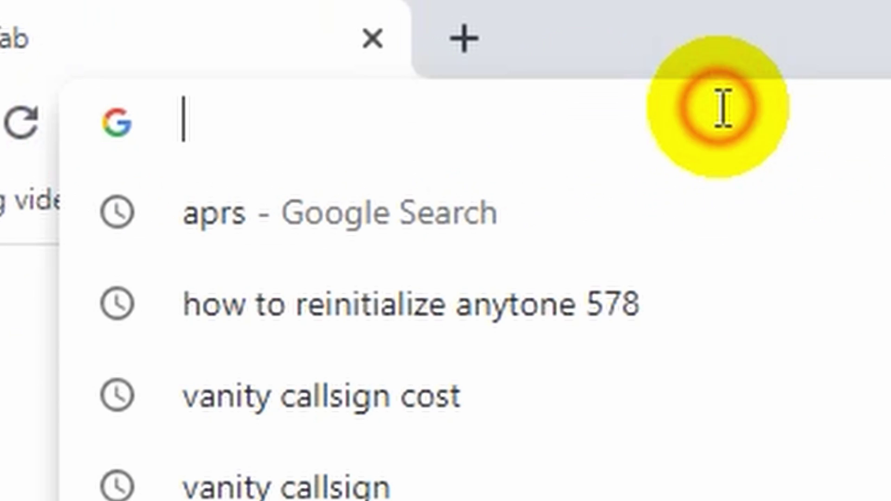
type("repeaterbook.com")
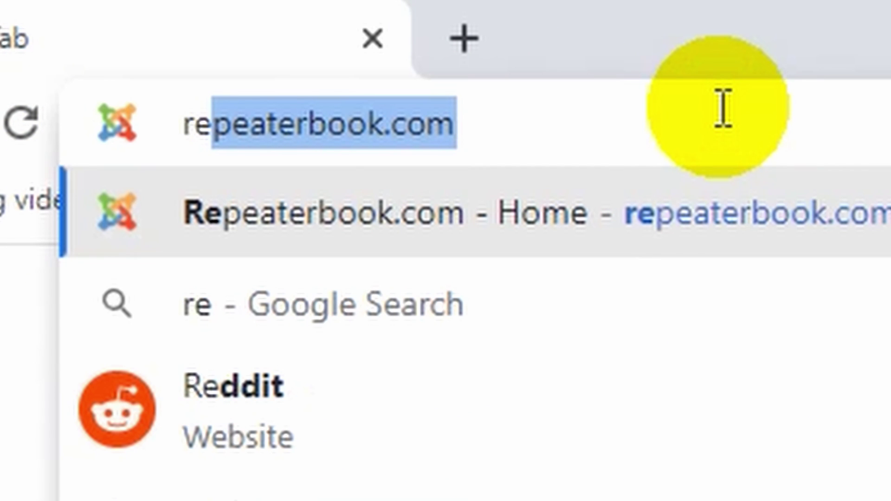
key("Return")
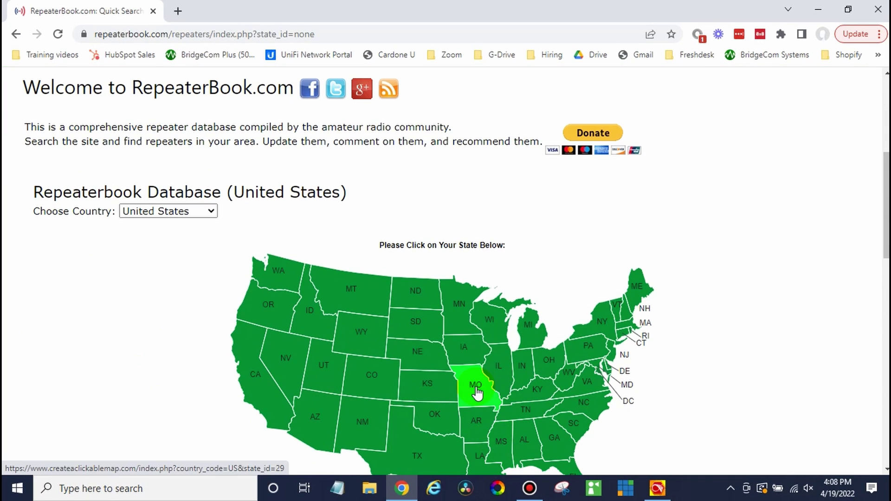
left_click(477, 392)
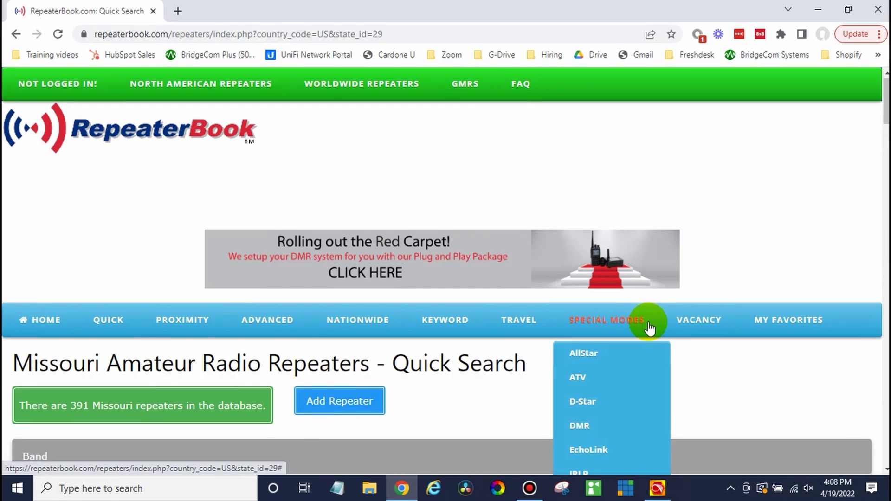
Filter Missouri repeaters to DMR (56 found) and map the results.
scroll(652, 324, "down", 4)
scroll(748, 350, "down", 3)
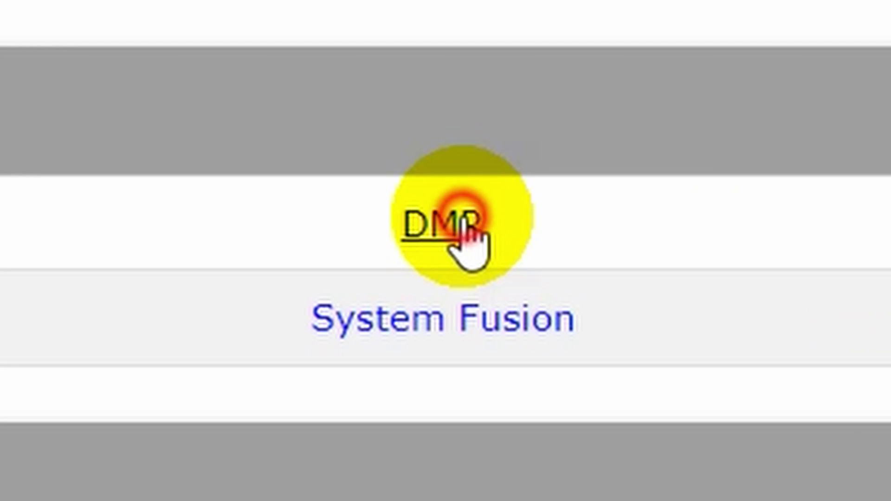
left_click(463, 218)
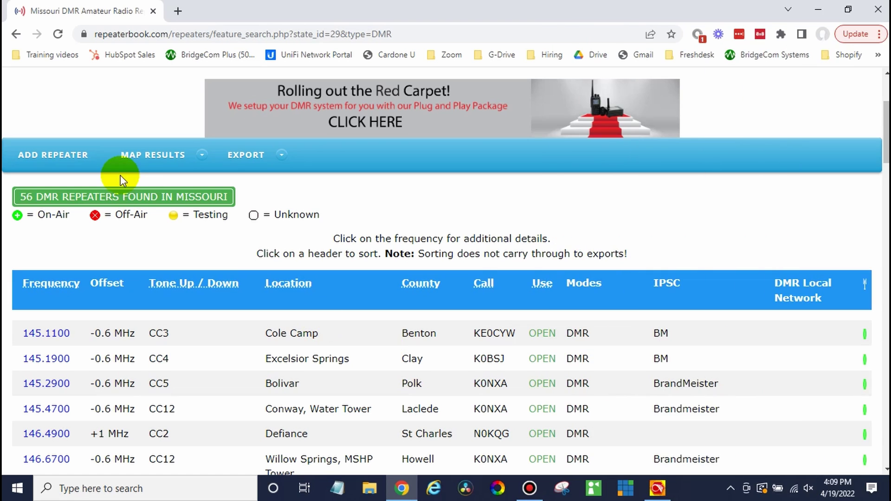
left_click(146, 158)
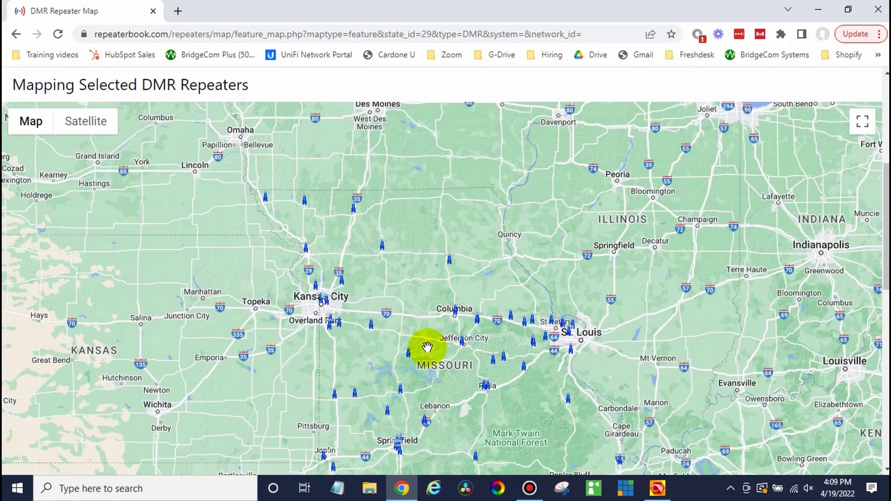
Open the Trimble, MO - KCI Airport repeater details: 444.46250 downlink, +5.0 MHz offset, color code 4.
left_click_drag(427, 348, 522, 346)
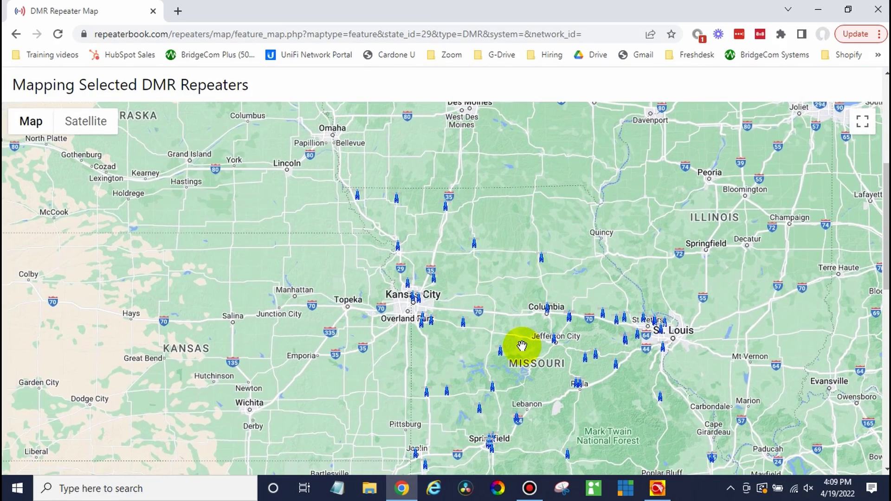
left_click(407, 284)
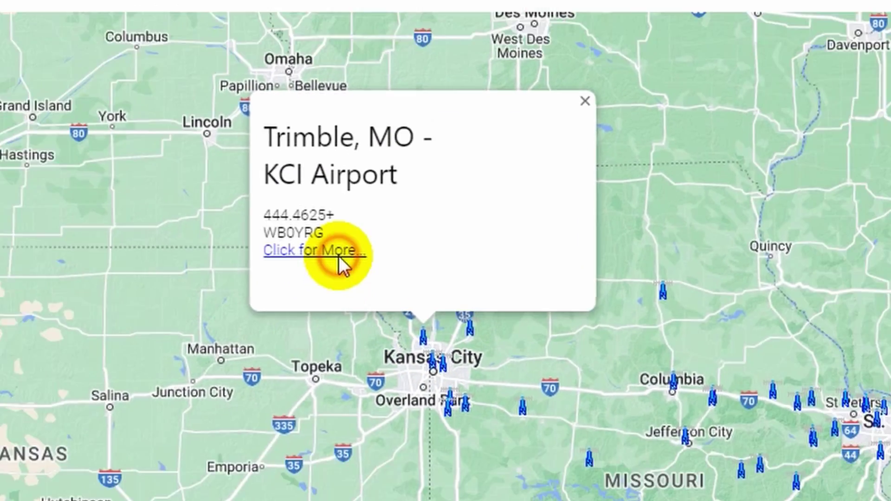
left_click(317, 268)
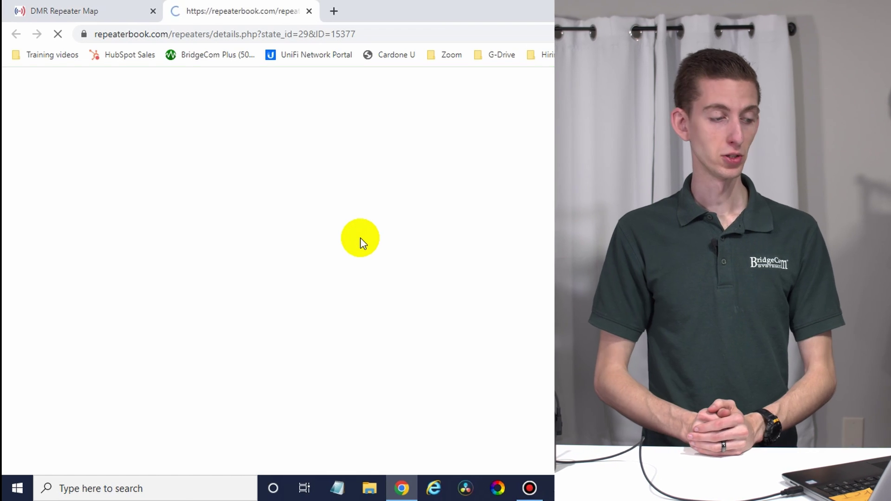
scroll(406, 384, "down", 2)
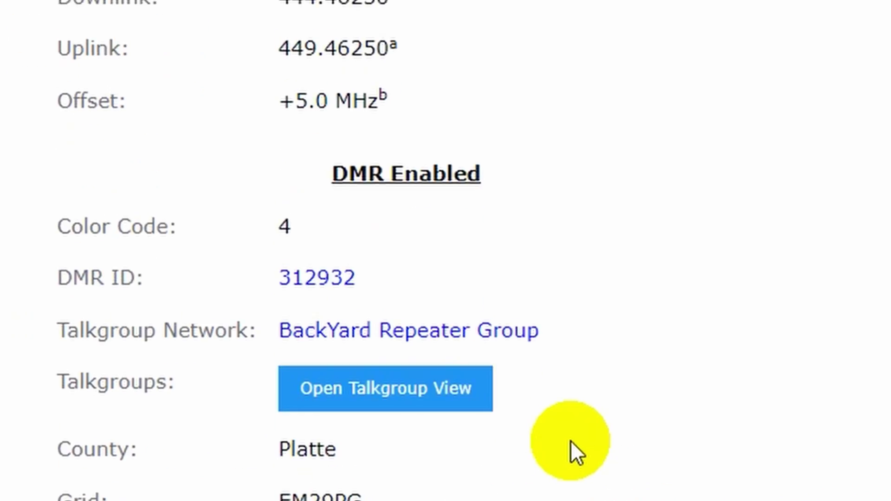
left_click(196, 87)
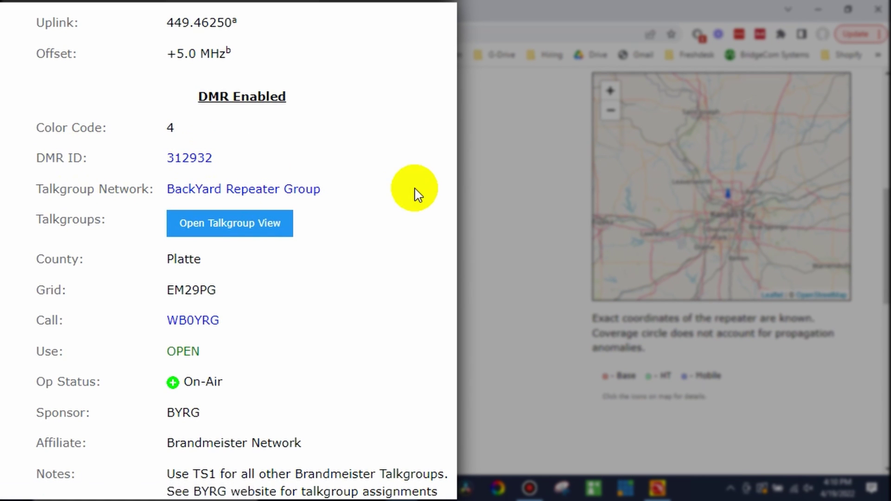
Read the Trimble repeater notes and expand its talkgroup table (TG 2, Parrot 9990, BYRG 31201).
scroll(413, 194, "down", 1)
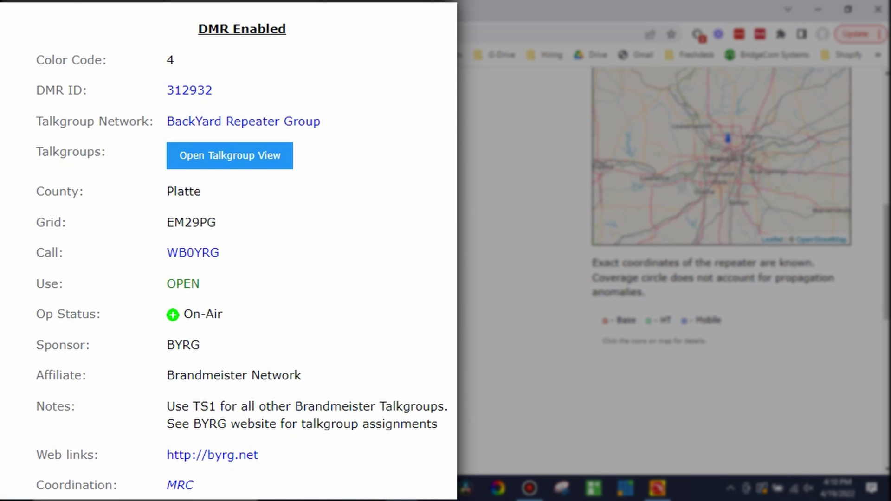
scroll(223, 251, "down", 1)
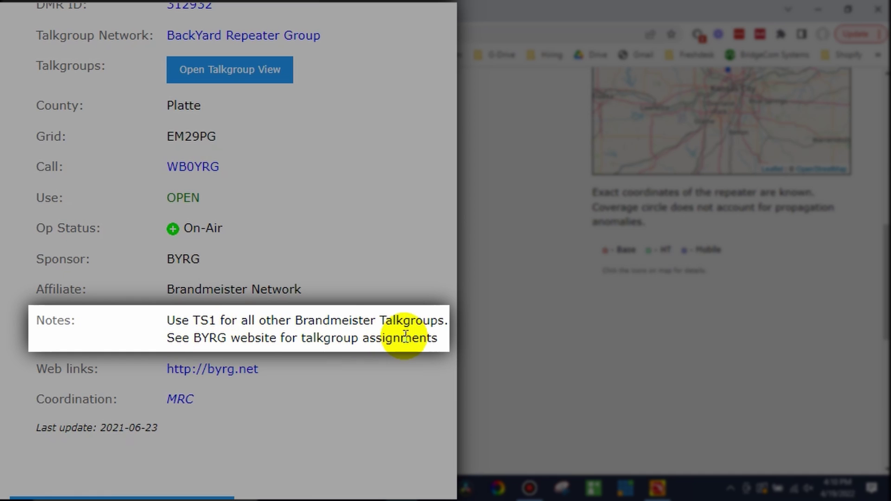
scroll(253, 267, "up", 2)
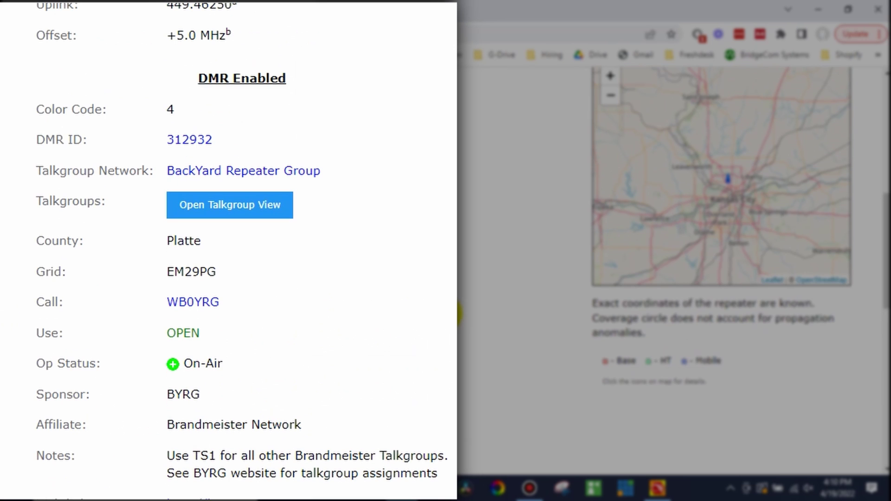
left_click(240, 207)
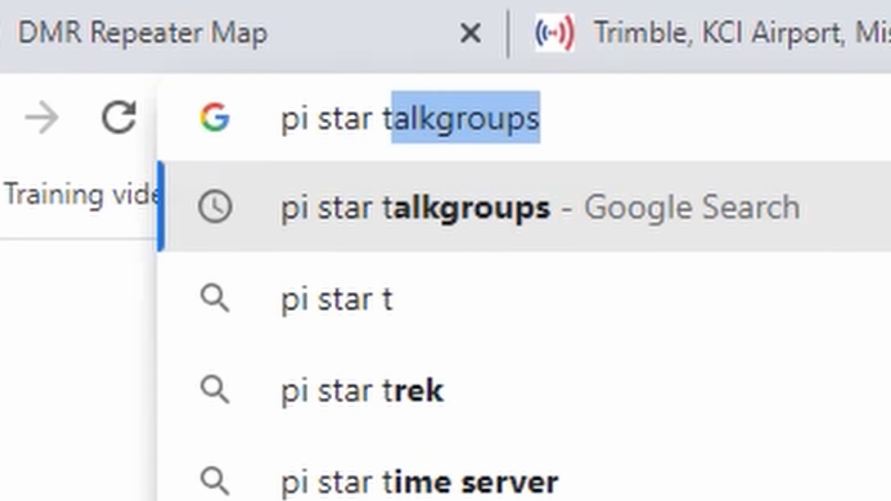
type("lk")
Search the web for Pi-Star talkgroups and open the BrandMeister Talkgroup List.
key("Return")
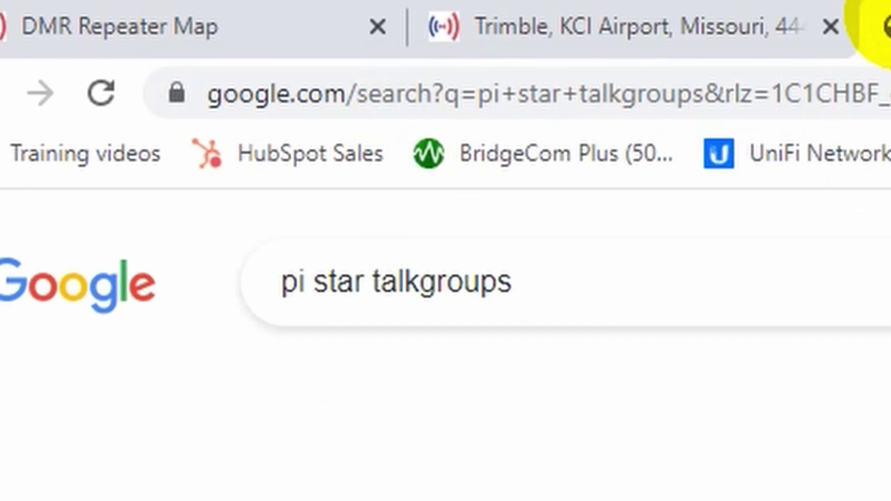
left_click(174, 212)
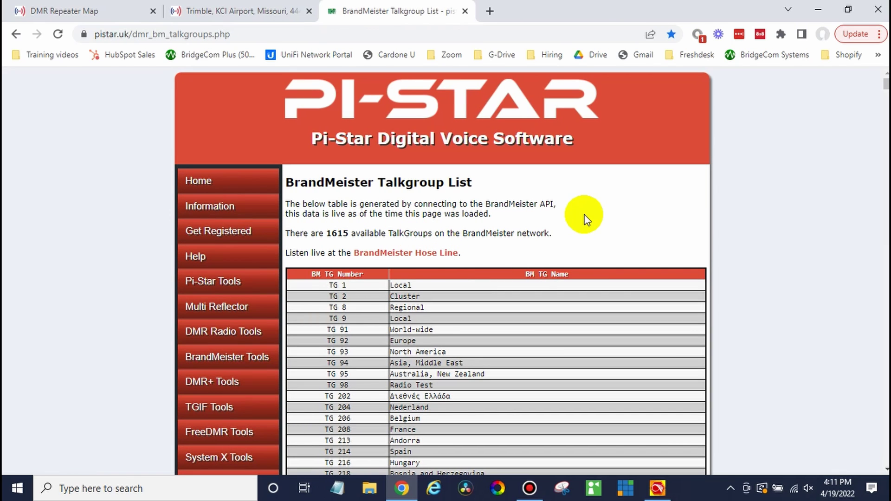
scroll(585, 220, "down", 4)
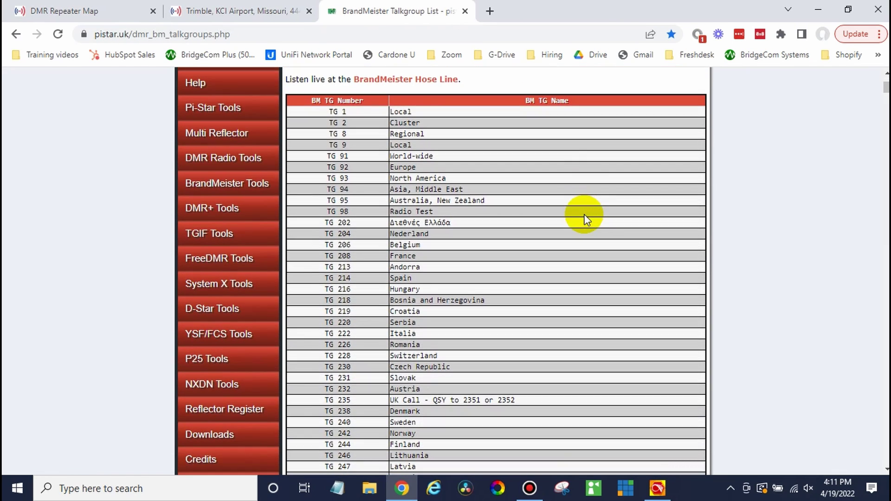
Find Parrot (TG 9990), Disconnect and World-wide (TG 91) on the talkgroup page.
key("ctrl+f")
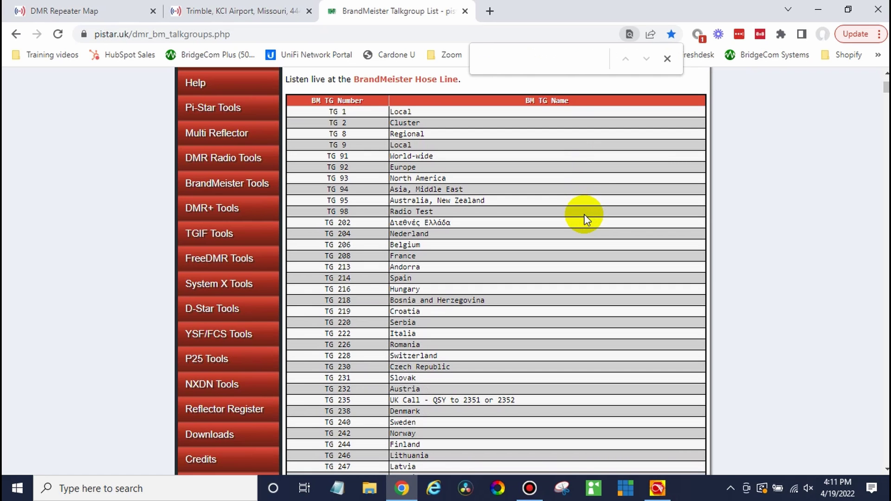
type("missour")
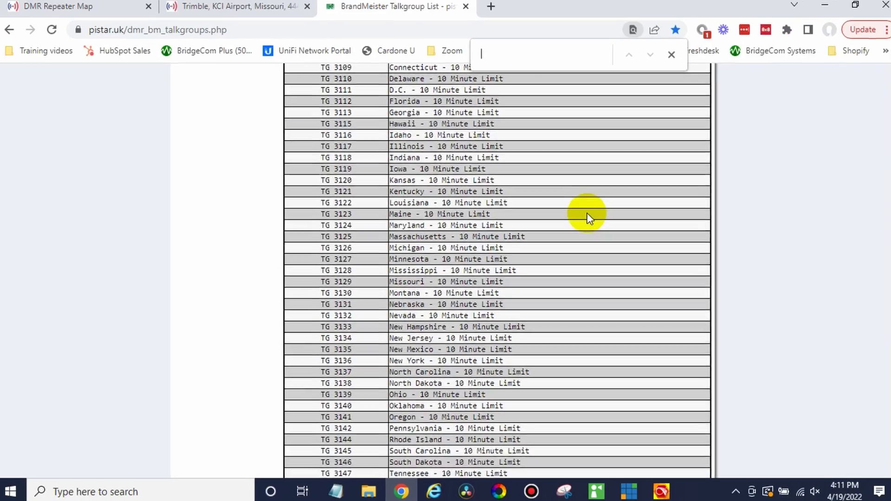
key("BackSpace")
key("BackSpace")
key("BackSpace")
key("BackSpace")
key("BackSpace")
key("BackSpace")
type("pa")
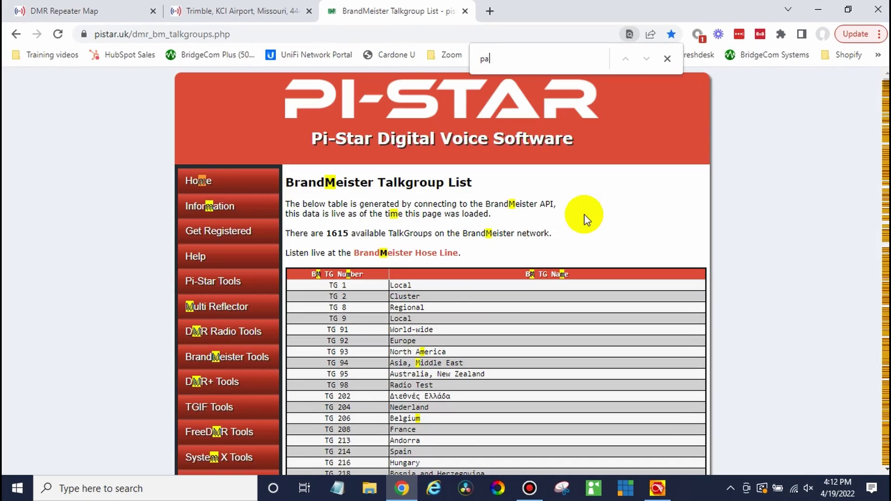
type("rrot")
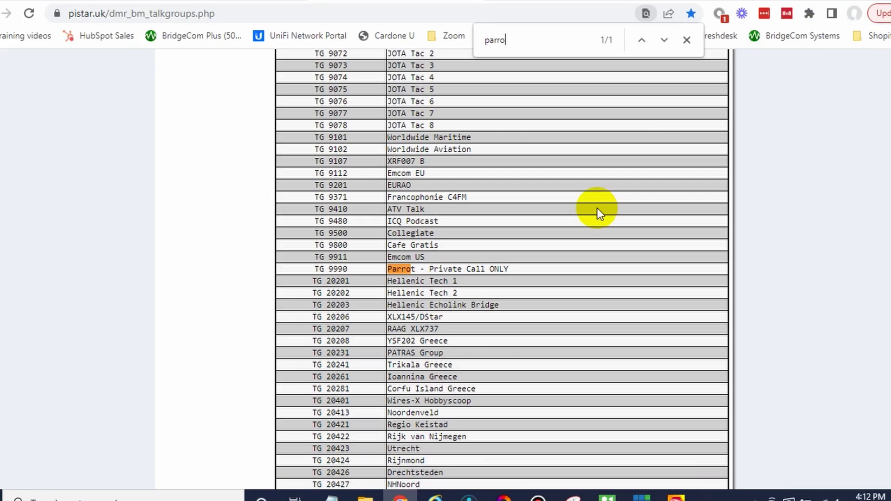
key("BackSpace")
key("BackSpace")
key("BackSpace")
key("BackSpace")
key("BackSpace")
key("BackSpace")
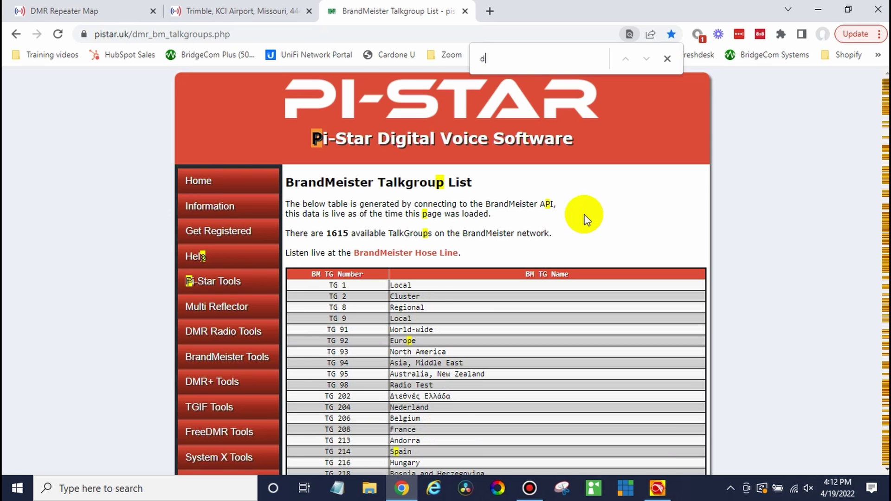
type("disc")
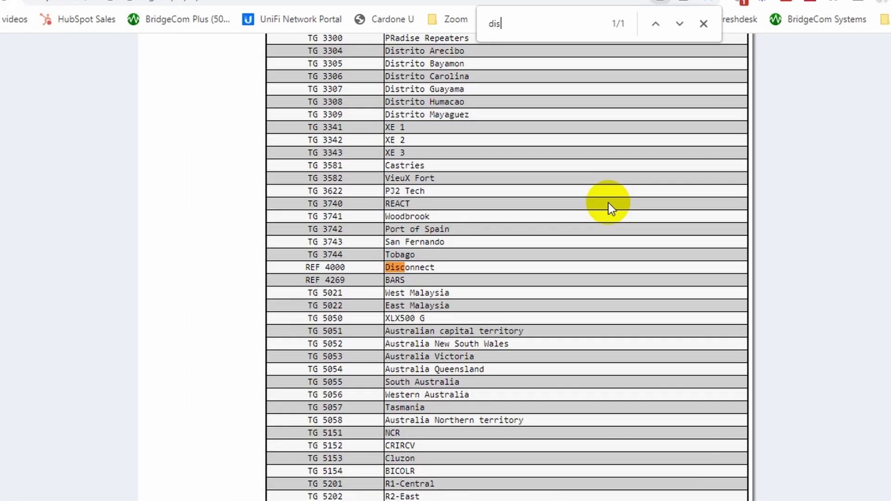
key("BackSpace")
key("BackSpace")
key("BackSpace")
type("world")
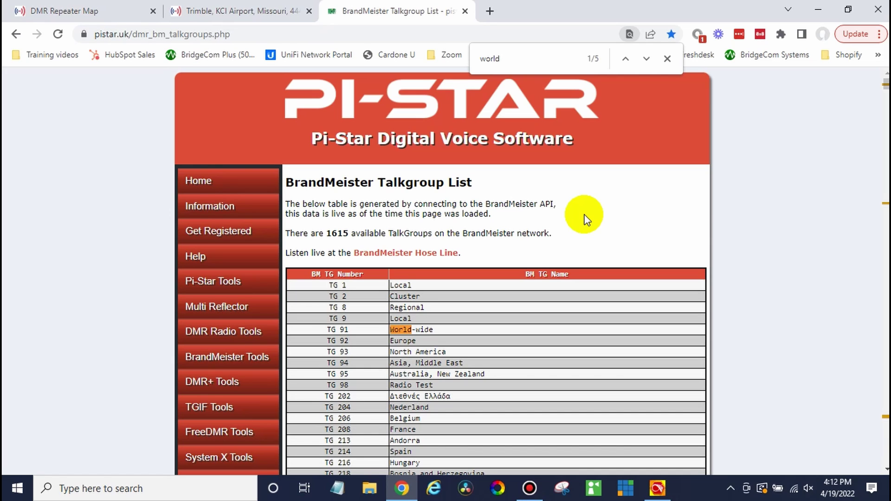
left_click(667, 58)
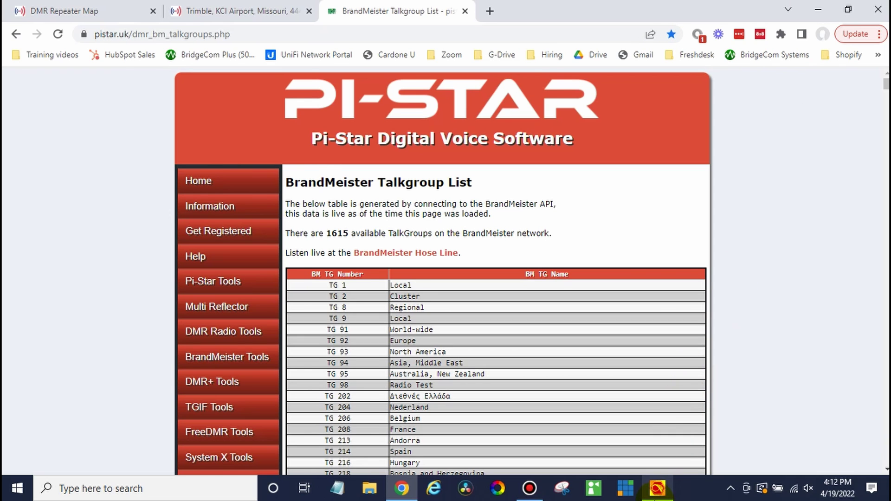
Replace Radio ID entry 1 with the operator's own DMR ID and name with callsign.
left_click(656, 488)
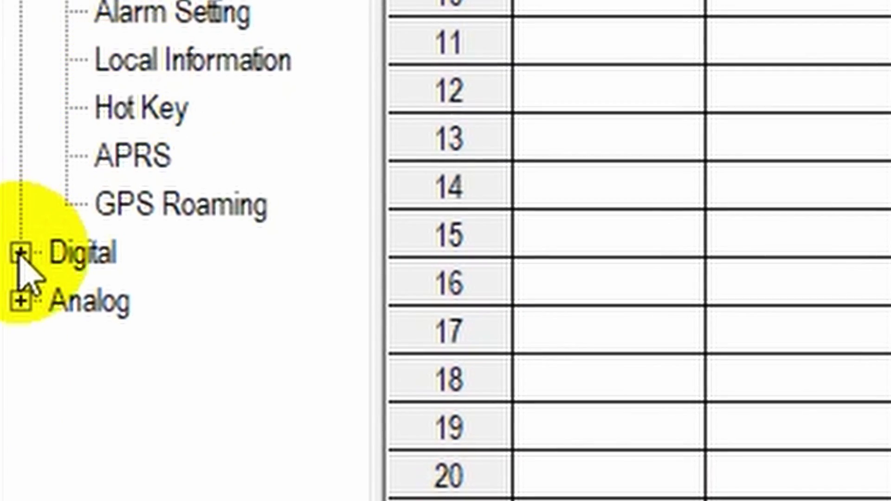
left_click(20, 253)
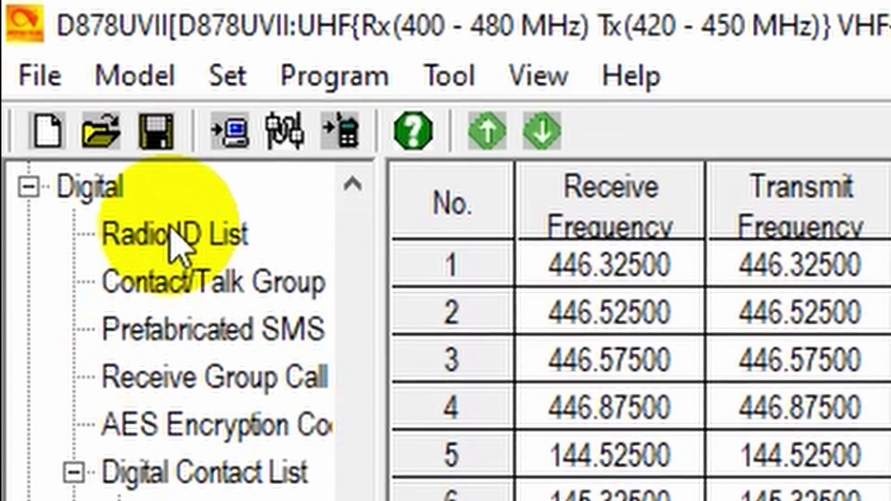
left_click(48, 65)
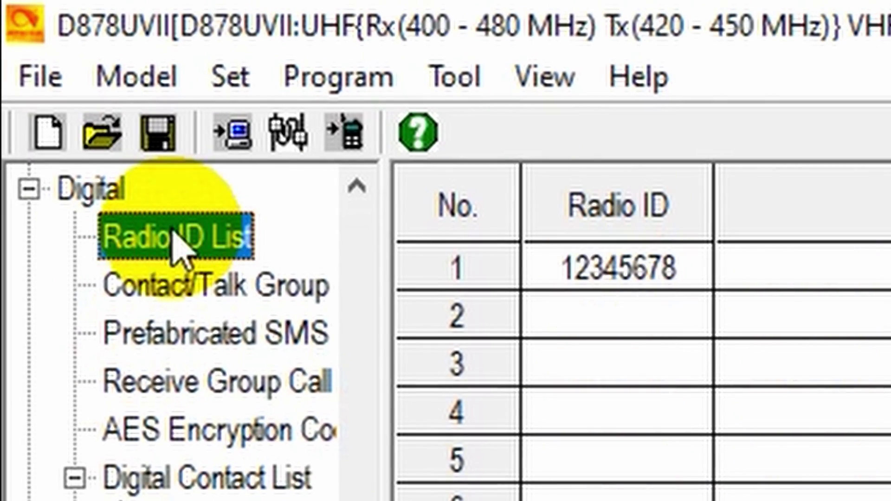
left_click(649, 271)
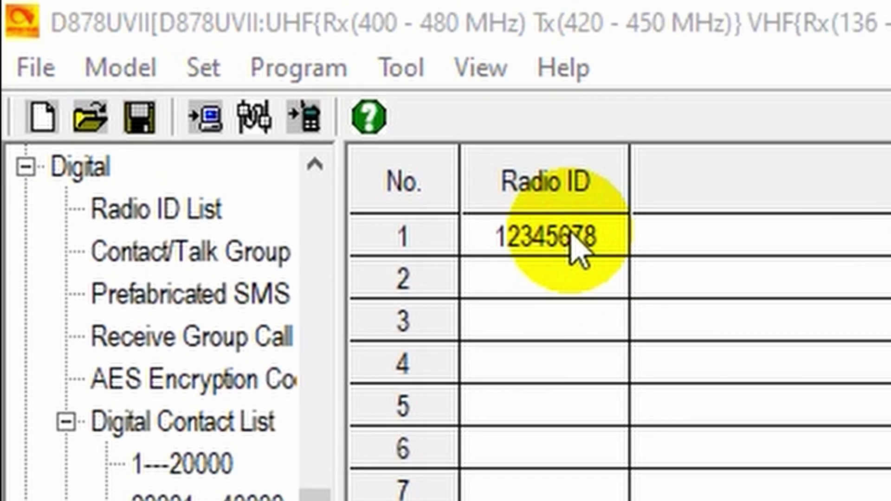
double_click(649, 273)
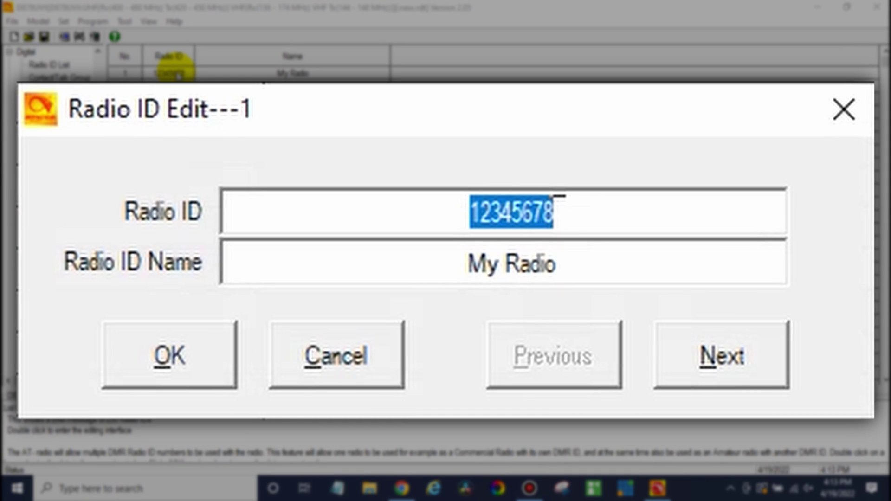
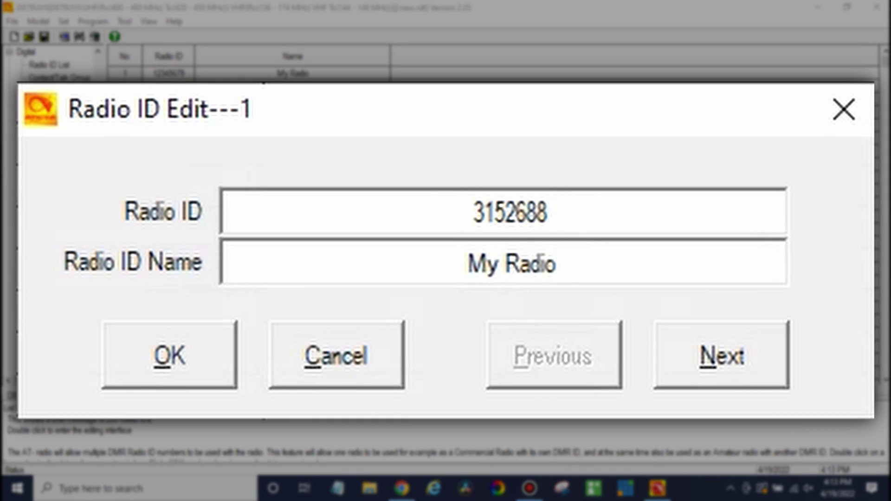
left_click(593, 263)
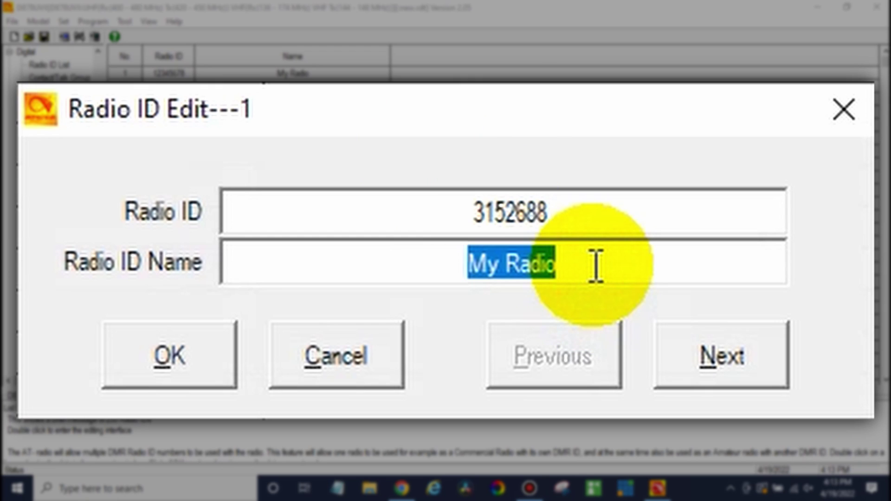
type("Co")
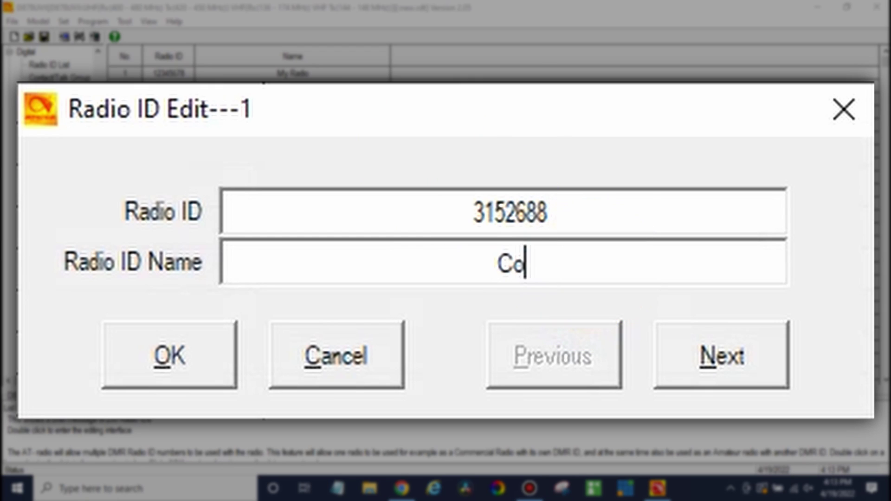
type("dy W3")
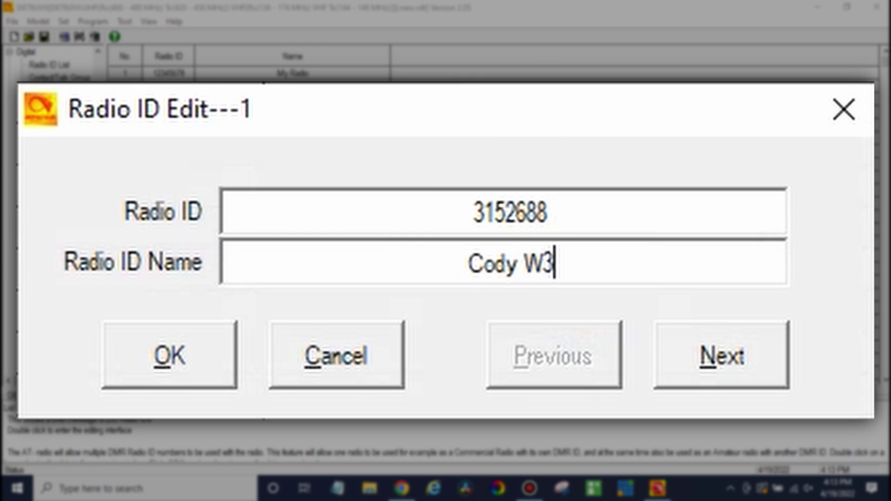
type("AMG")
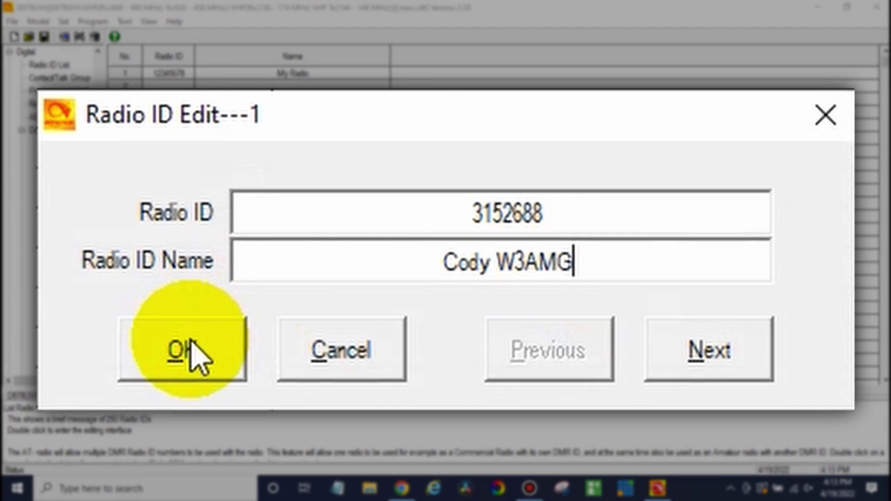
left_click(184, 350)
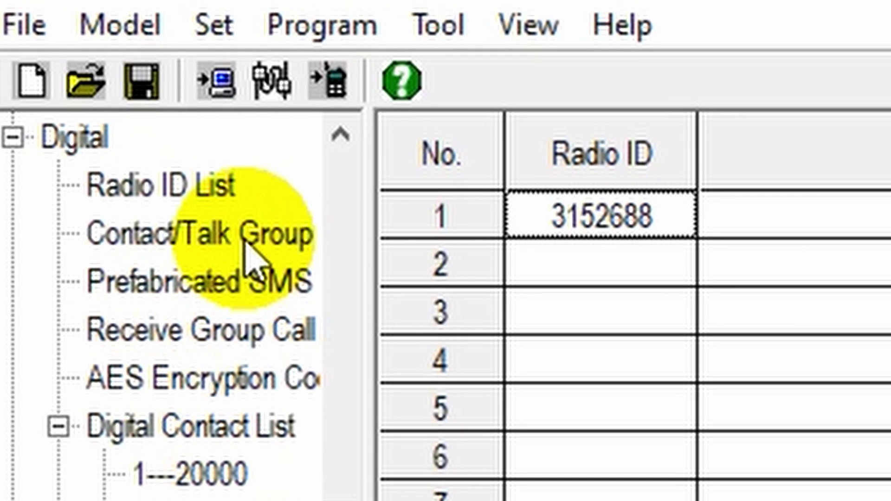
Add contact 2 named Parrot as a Private Call to ID 9990.
left_click(72, 79)
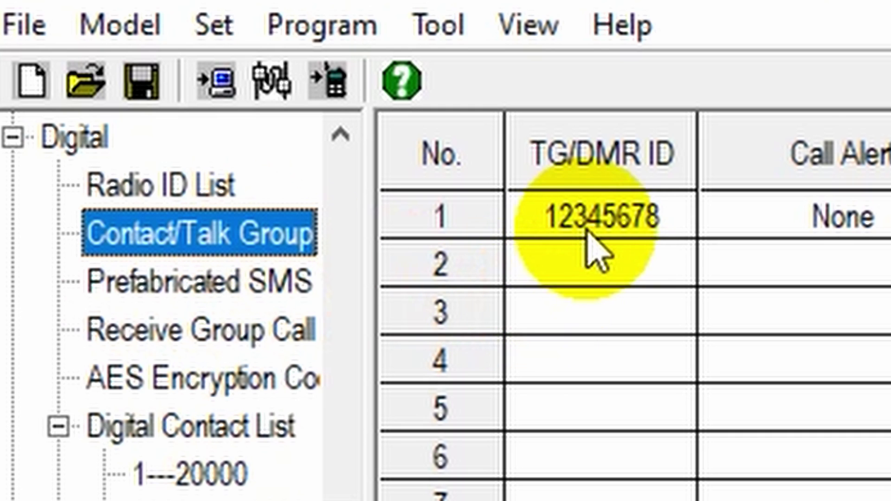
double_click(609, 265)
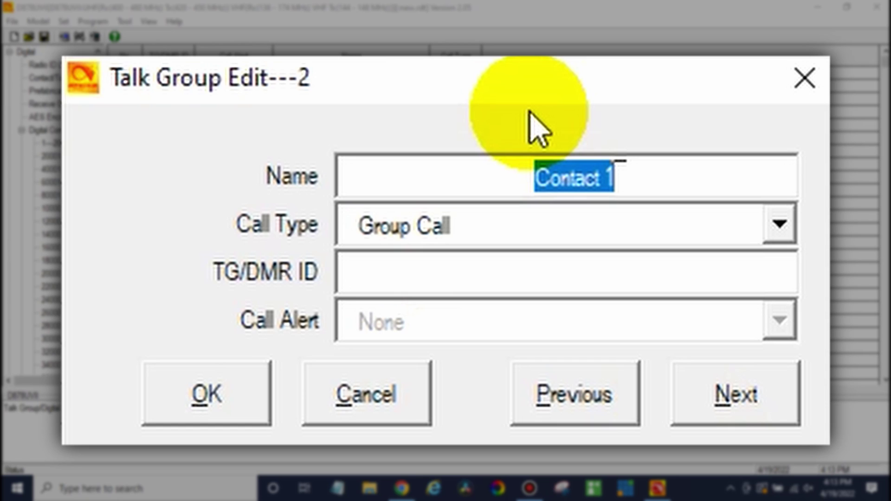
type("Parrot")
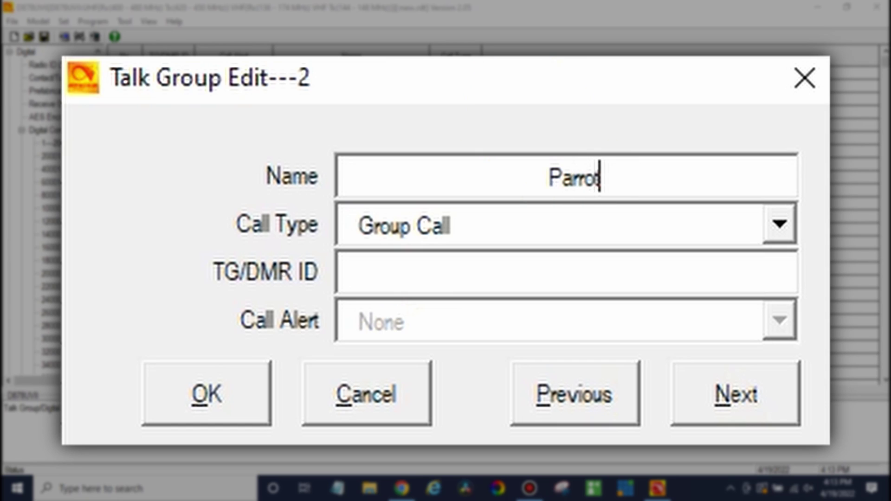
left_click(509, 232)
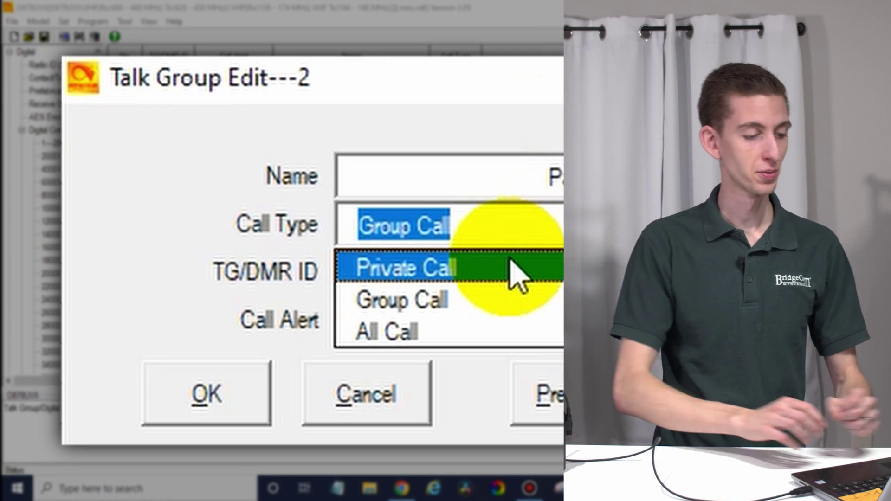
left_click(515, 272)
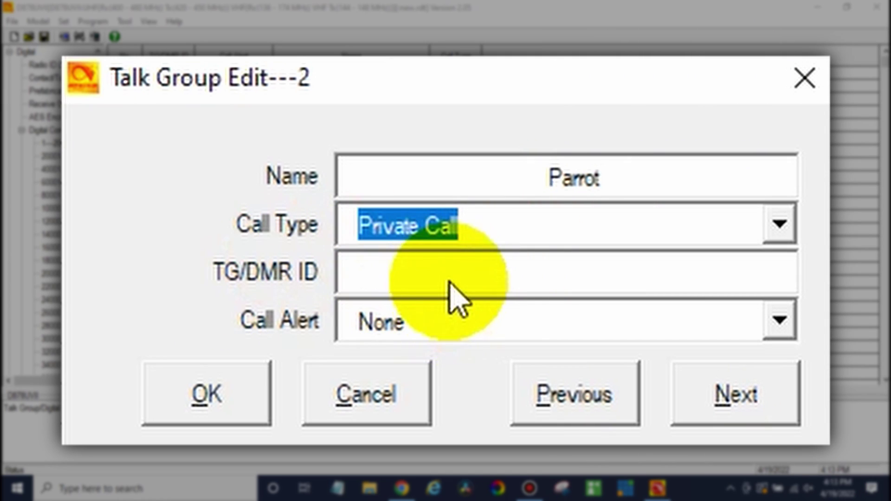
left_click(430, 278)
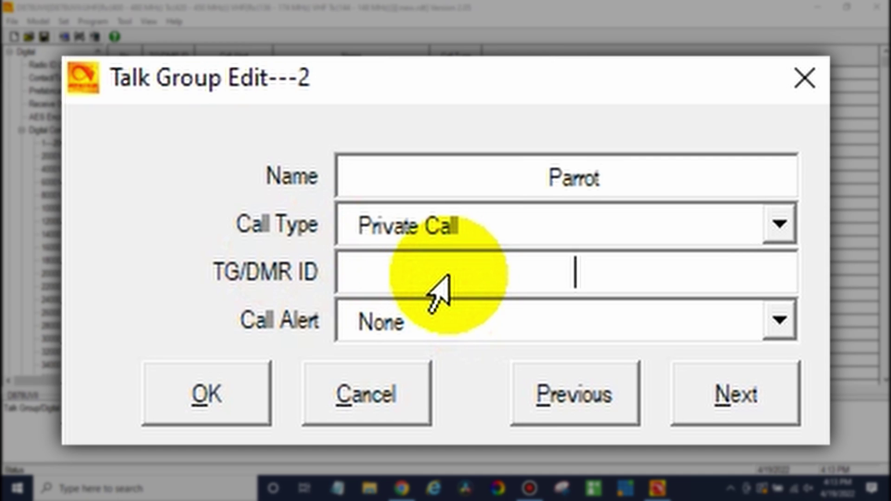
type("9990")
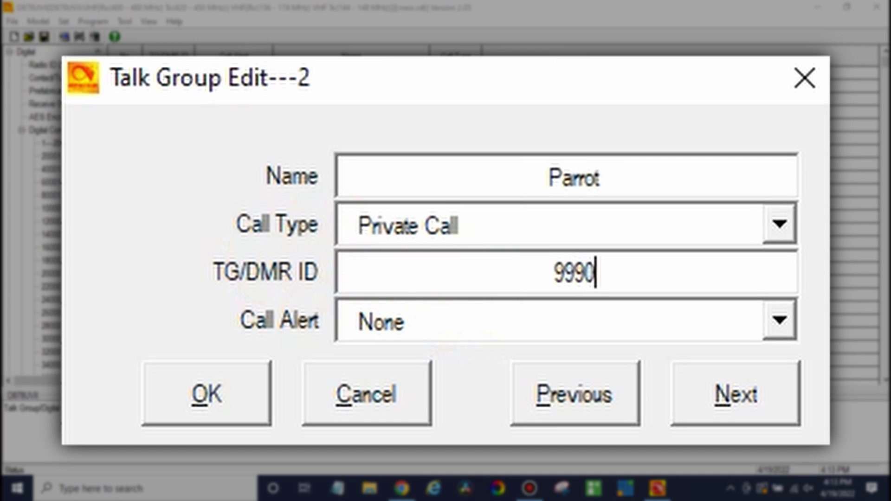
left_click(224, 402)
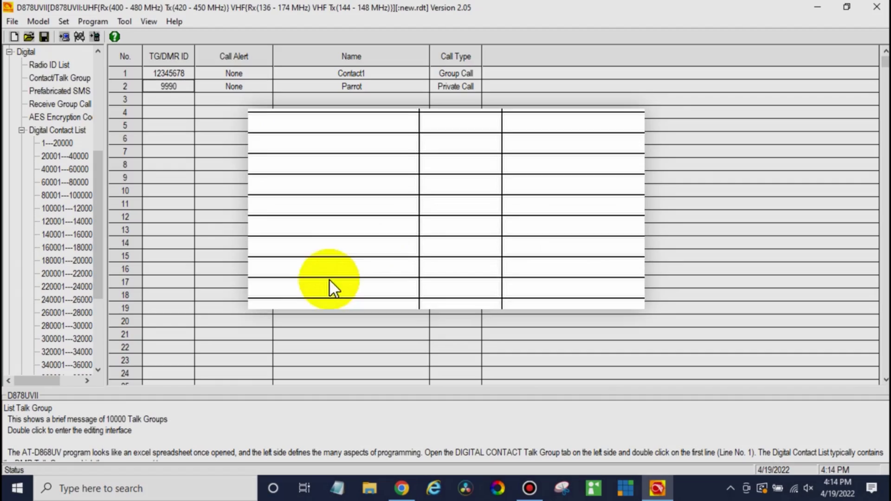
Add group-call talk groups Missouri 3129, Disconnect 4000 and World Wide 91 after Parrot.
double_click(177, 104)
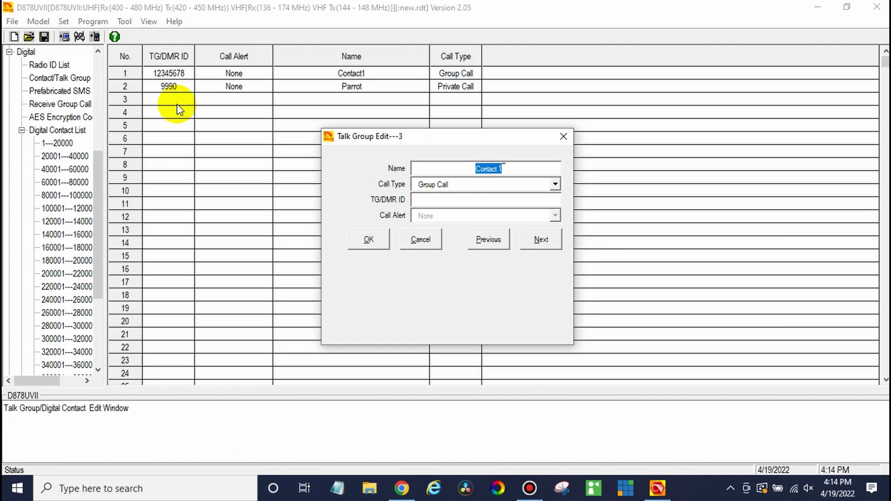
type("Missouri")
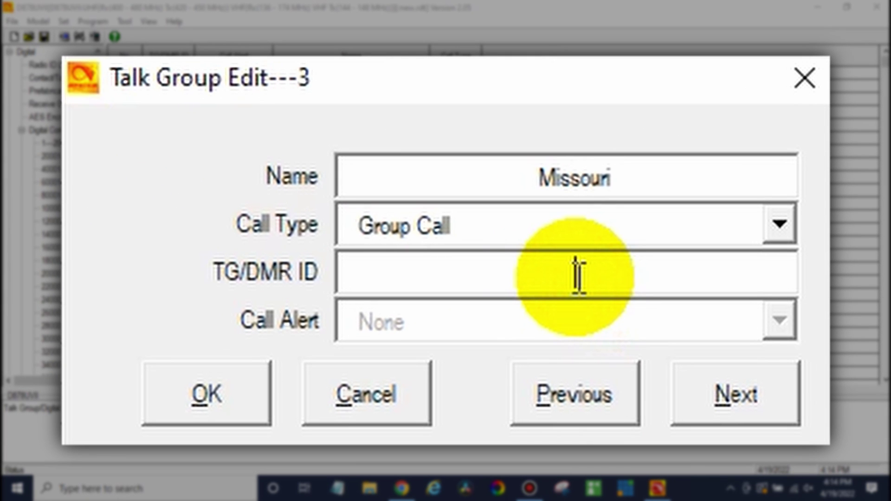
left_click(578, 276)
type("3129")
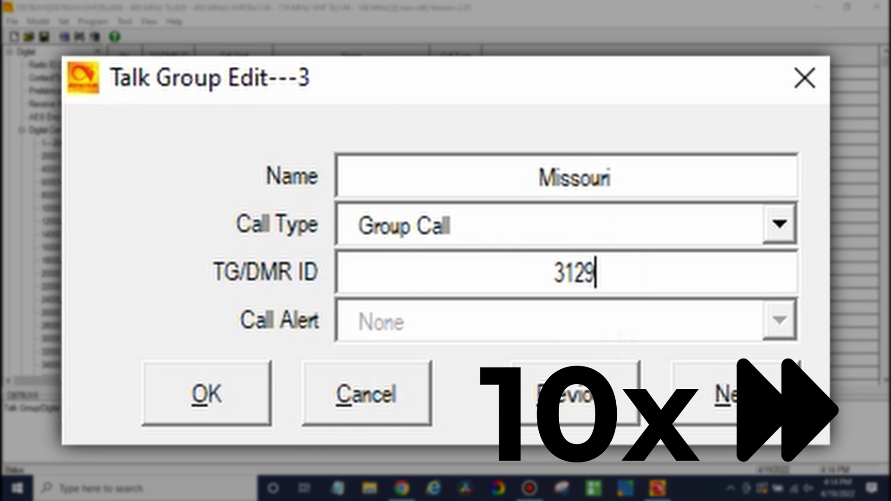
left_click(736, 394)
type("Disconnect")
double_click(136, 292)
type("World")
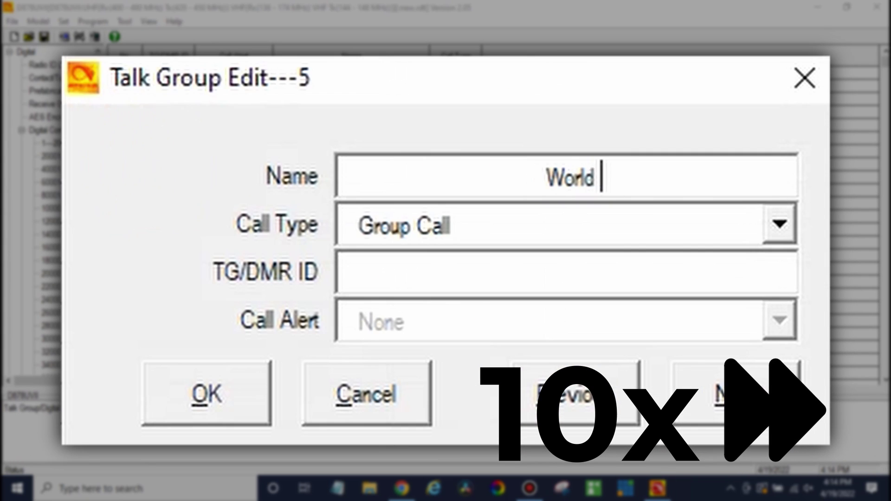
type(" Wide")
left_click(571, 267)
type("91")
left_click(233, 364)
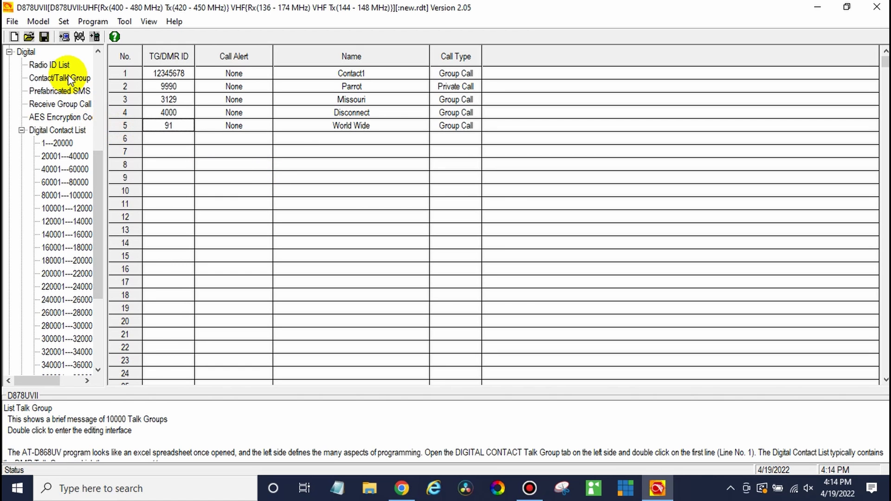
left_click(97, 163)
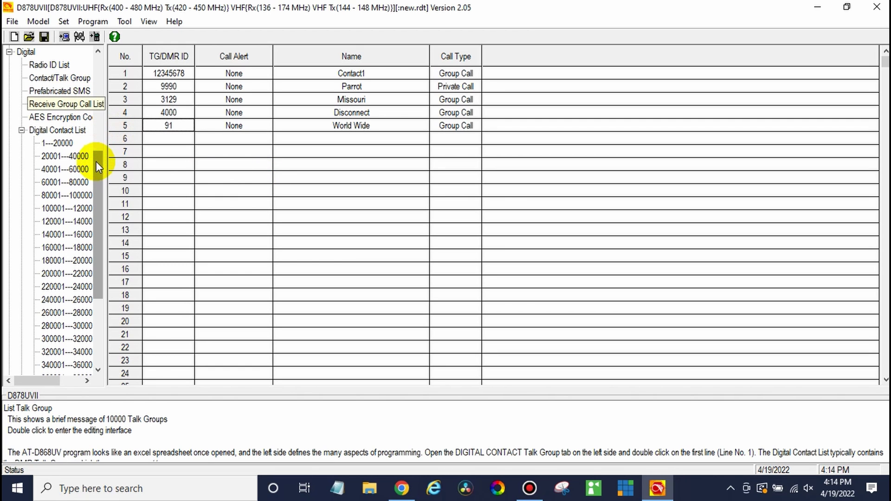
left_click_drag(96, 163, 99, 67)
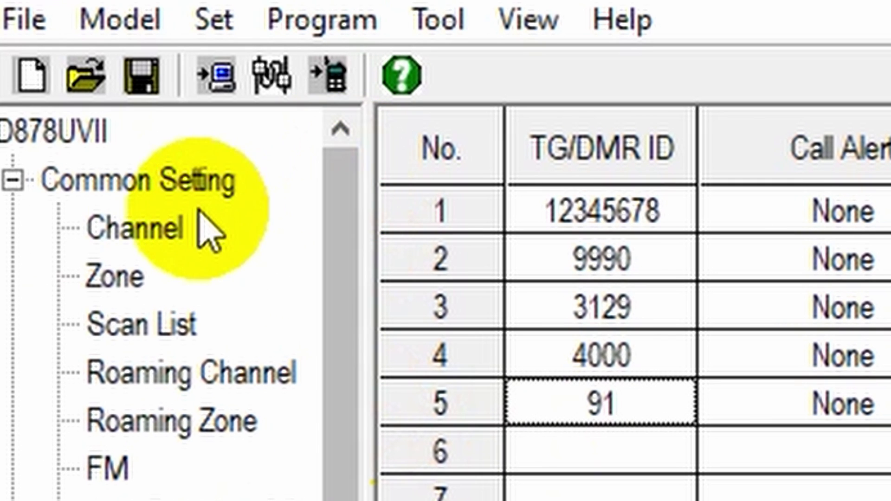
Show the channel list and open empty channel 10 for editing.
left_click(163, 225)
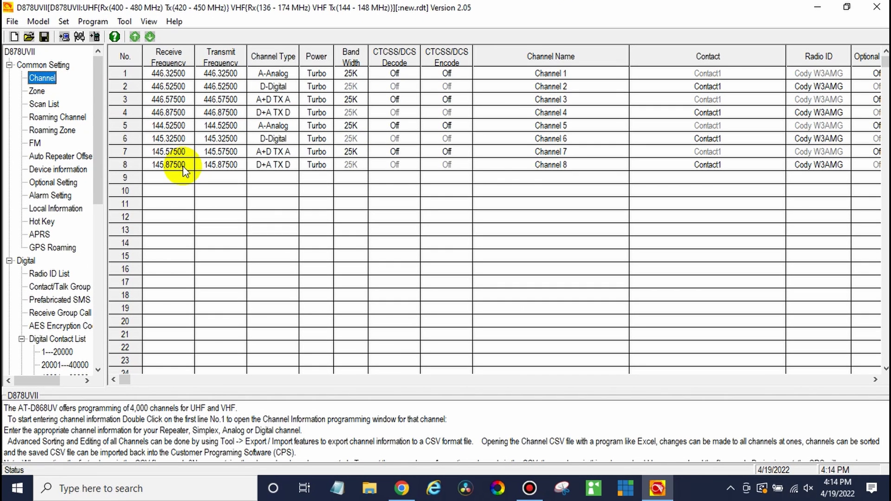
double_click(163, 191)
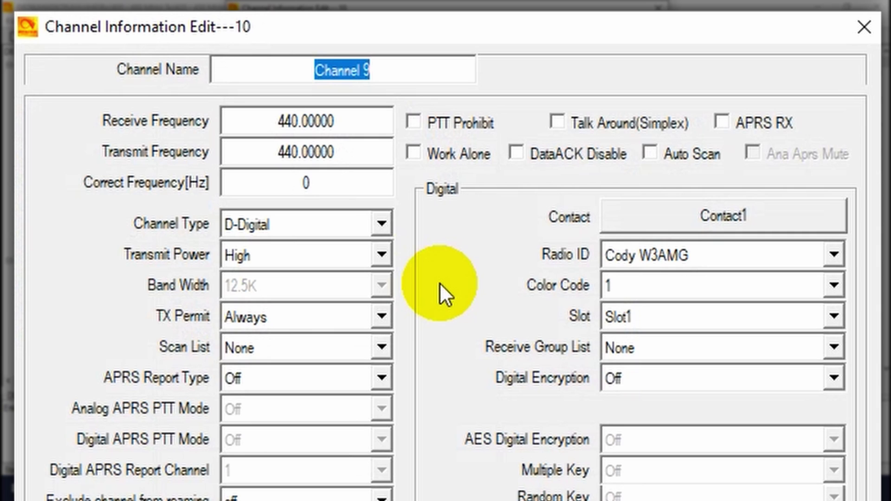
Name channel 10 Parrot with receive 444.4625 and transmit 449.4625.
type("Parrot")
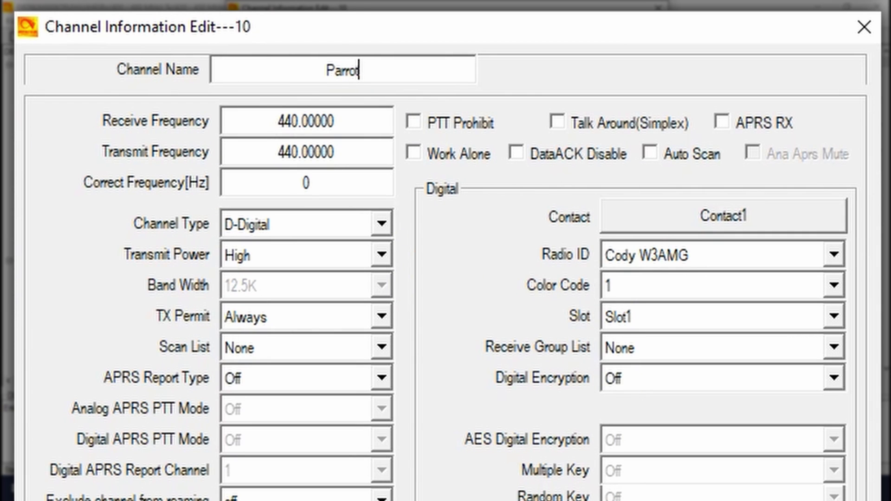
left_click(339, 119)
double_click(338, 120)
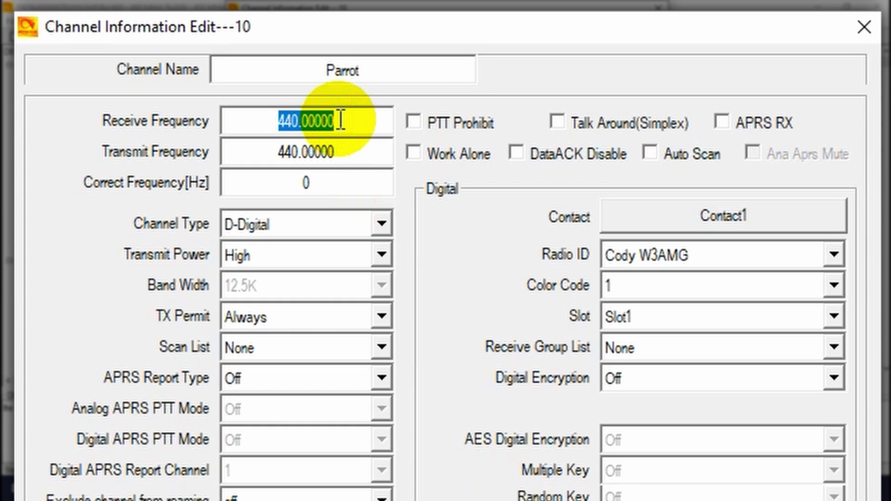
type("444.4")
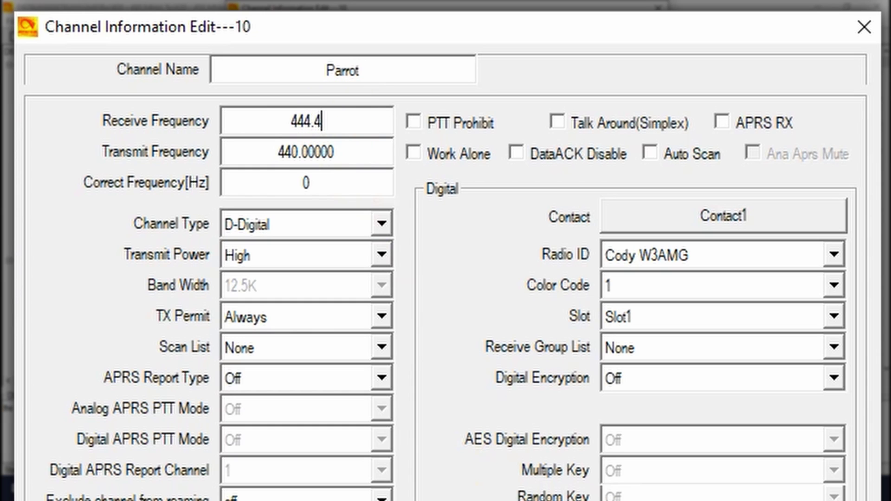
type("625")
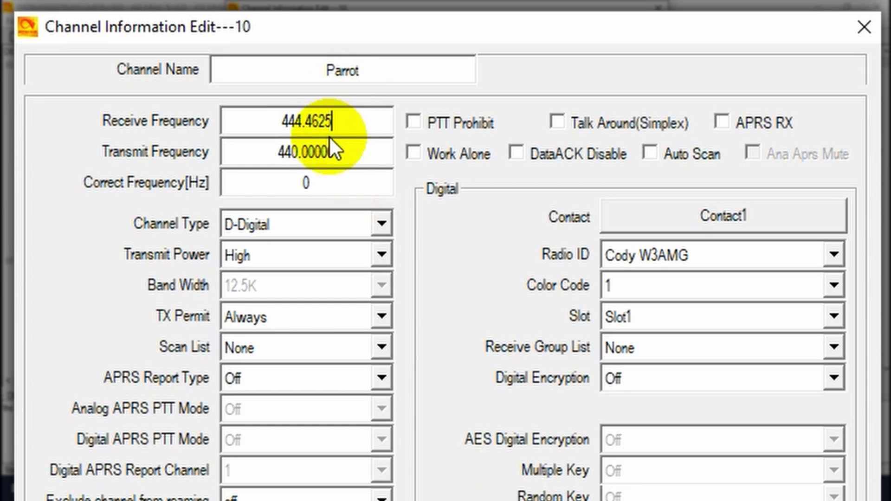
double_click(331, 150)
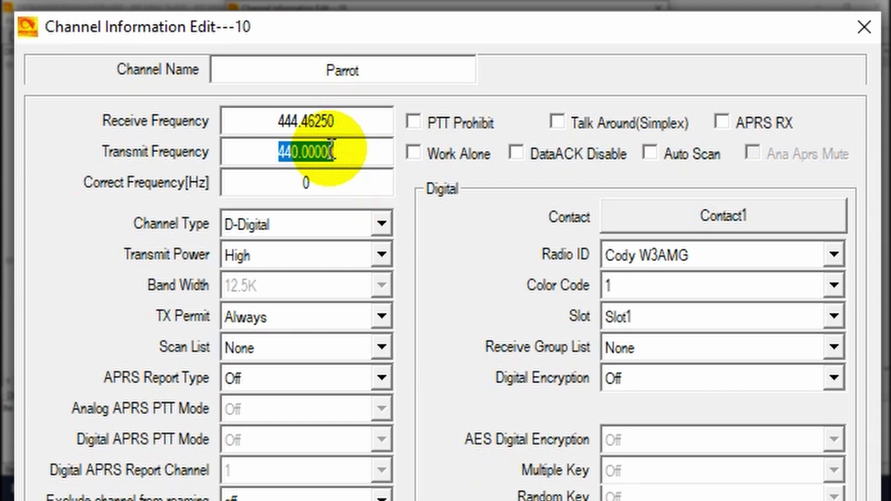
type("449.")
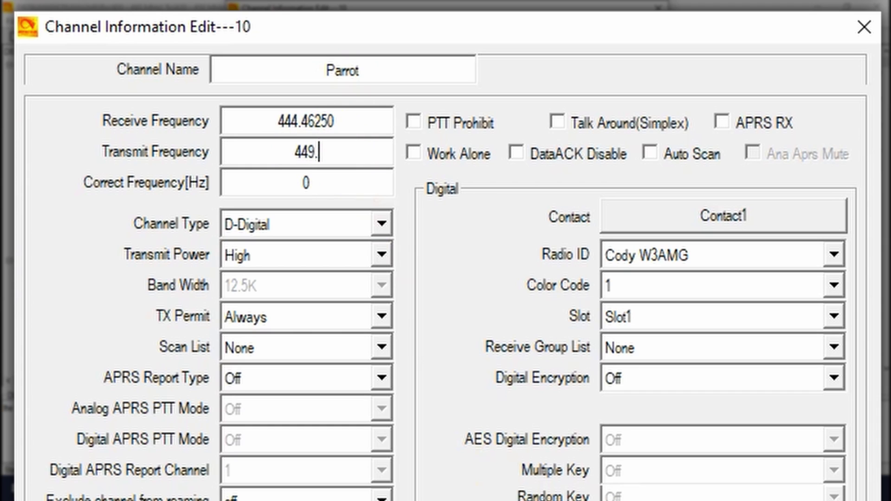
type("4625")
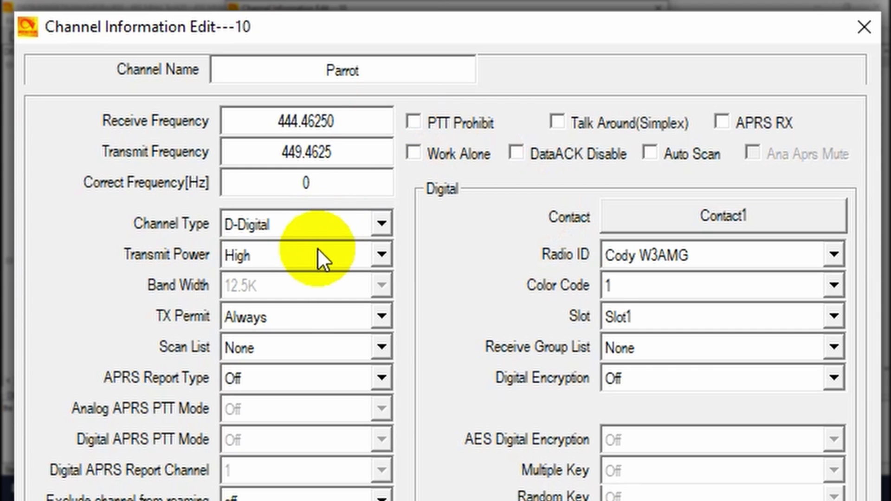
Set transmit power to Turbo and DMR mode to Repeater.
left_click(308, 258)
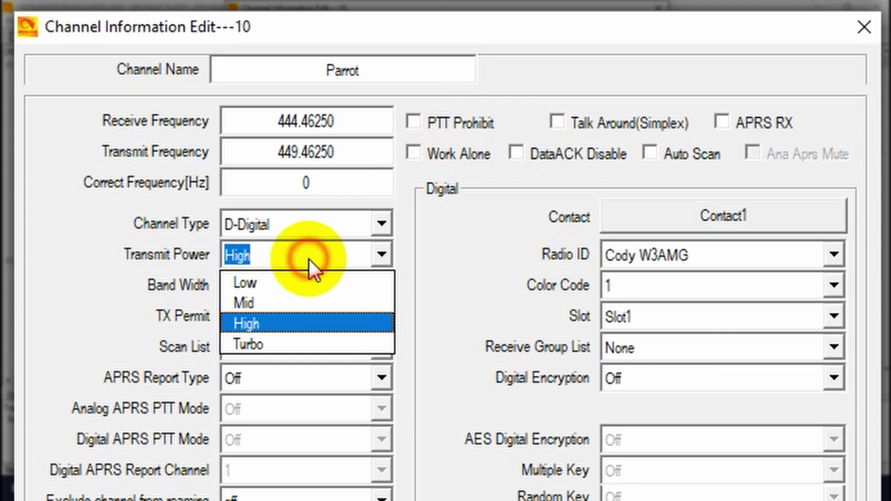
left_click(319, 345)
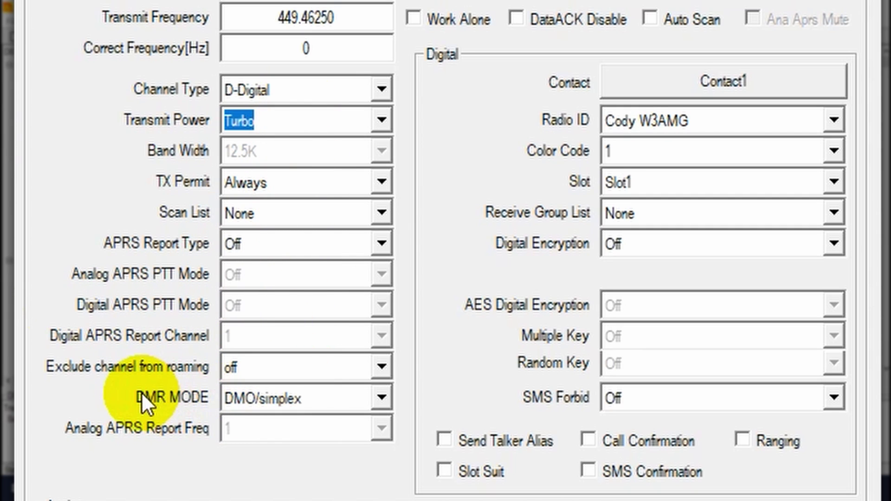
left_click(331, 398)
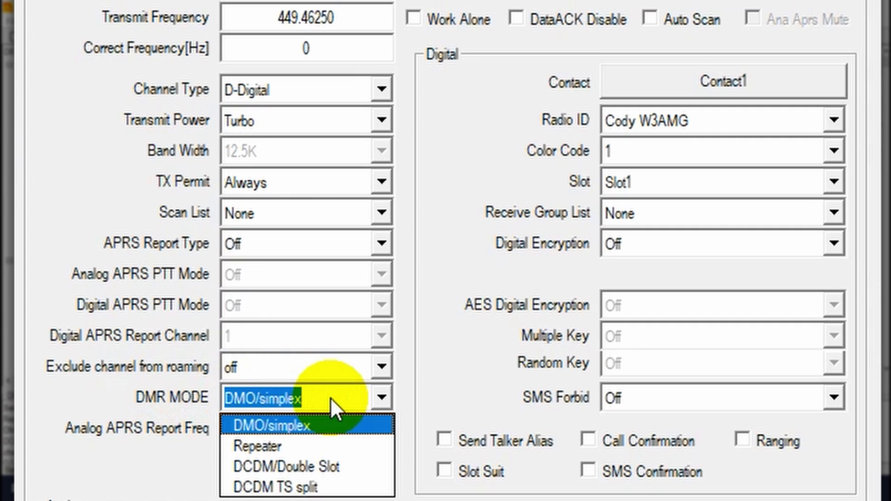
left_click(292, 449)
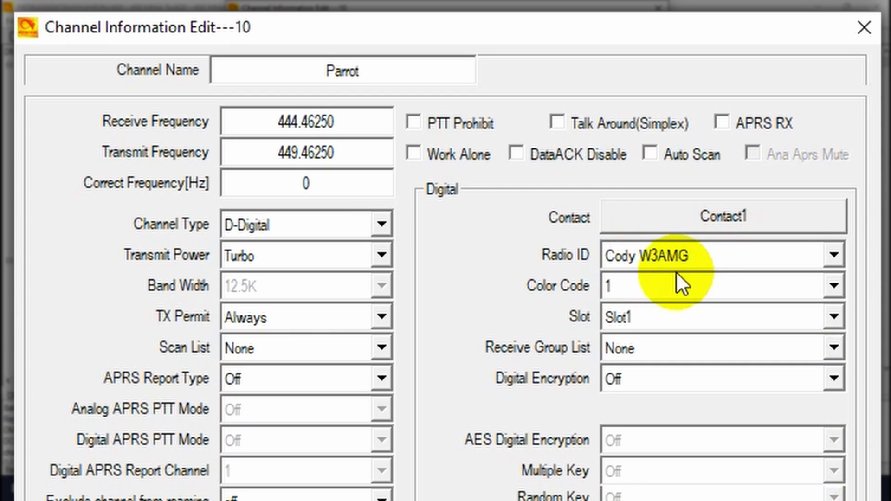
Give channel 10 contact Parrot, color code 4 and Slot2, then save it.
left_click(639, 215)
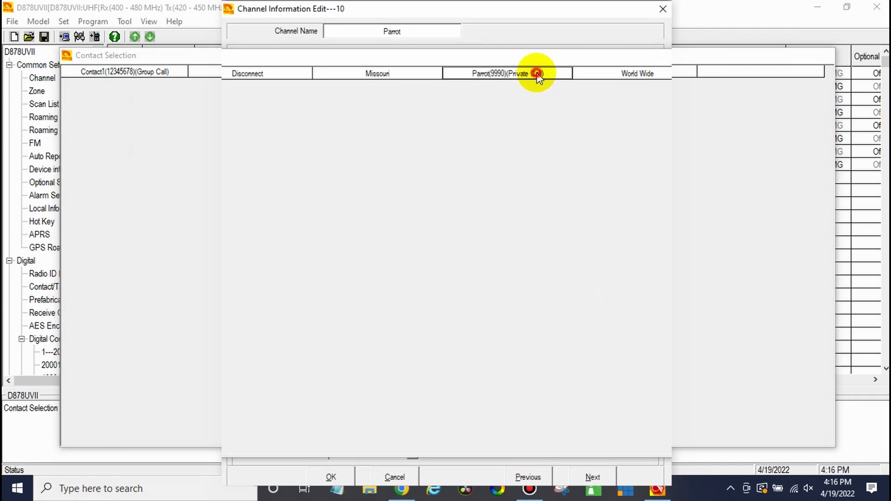
double_click(536, 73)
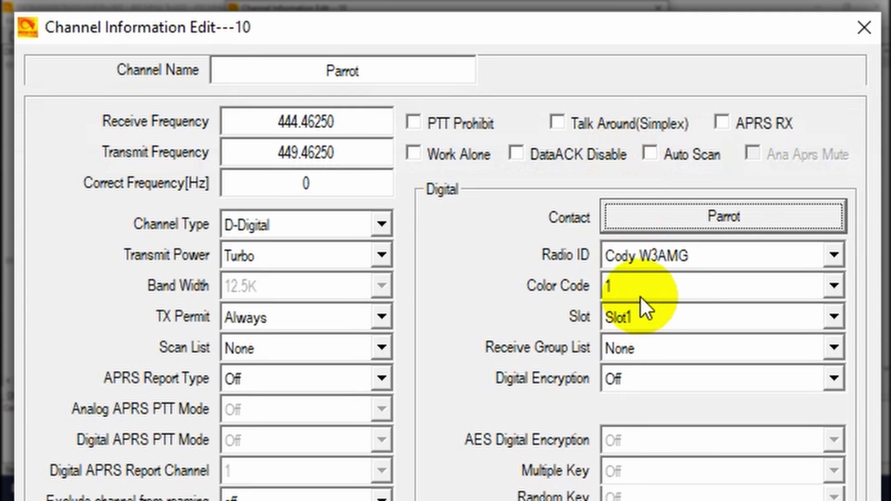
left_click(640, 288)
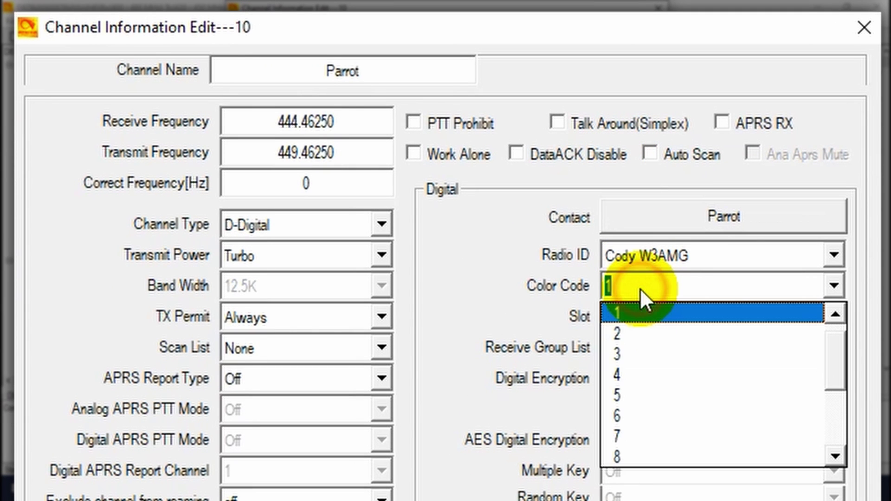
left_click(634, 371)
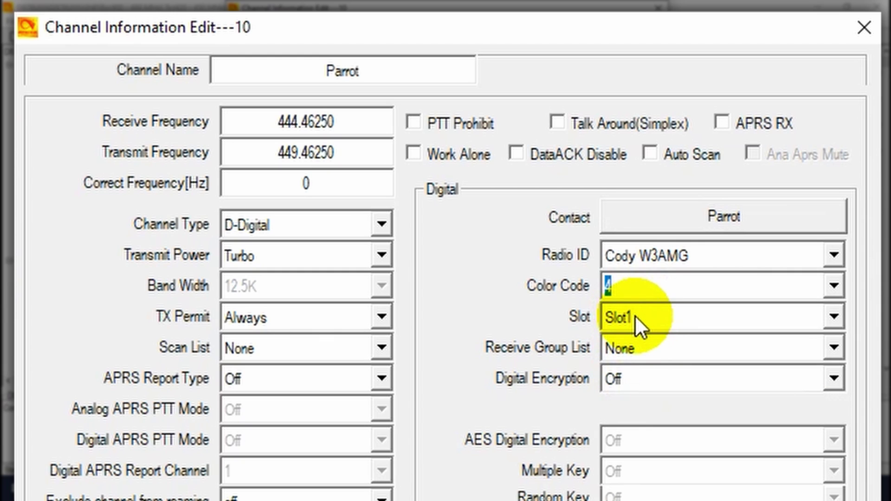
left_click(635, 315)
left_click(649, 366)
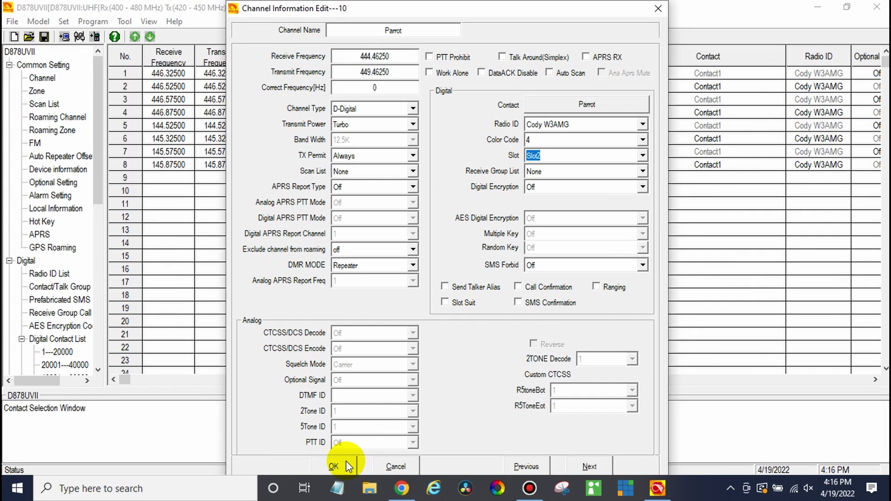
left_click(346, 461)
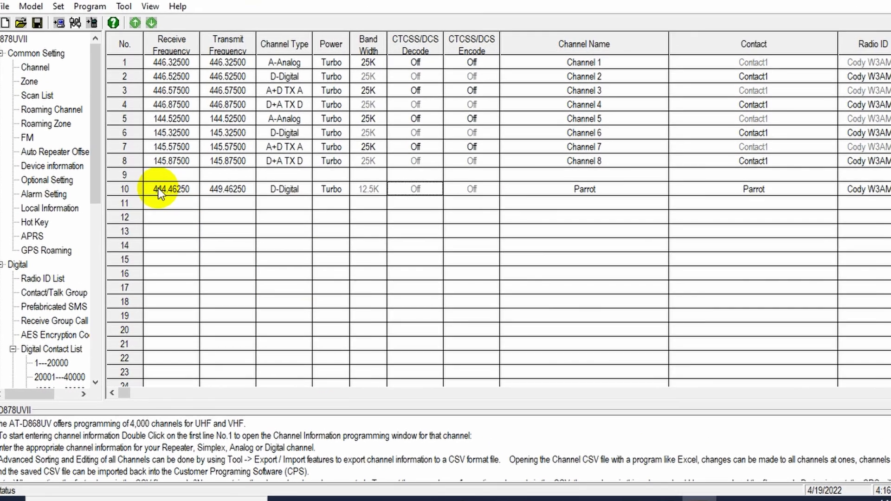
Copy channel 10's data from the channel list.
right_click(155, 189)
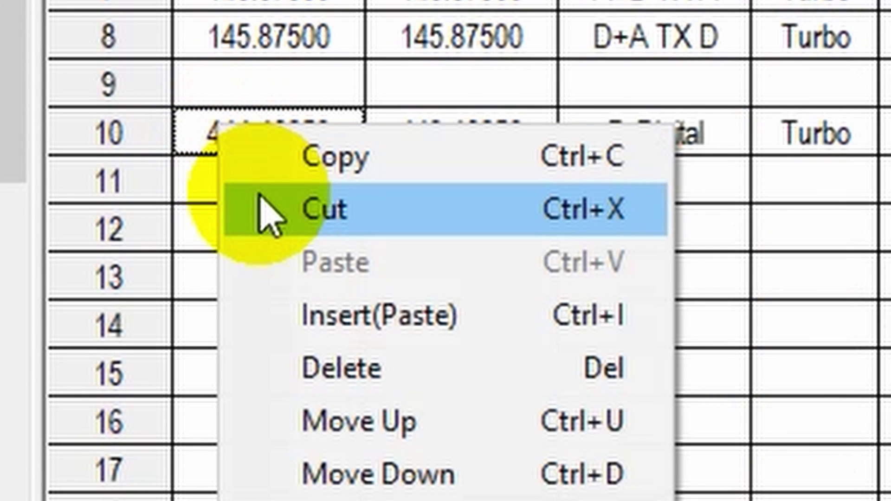
left_click(316, 163)
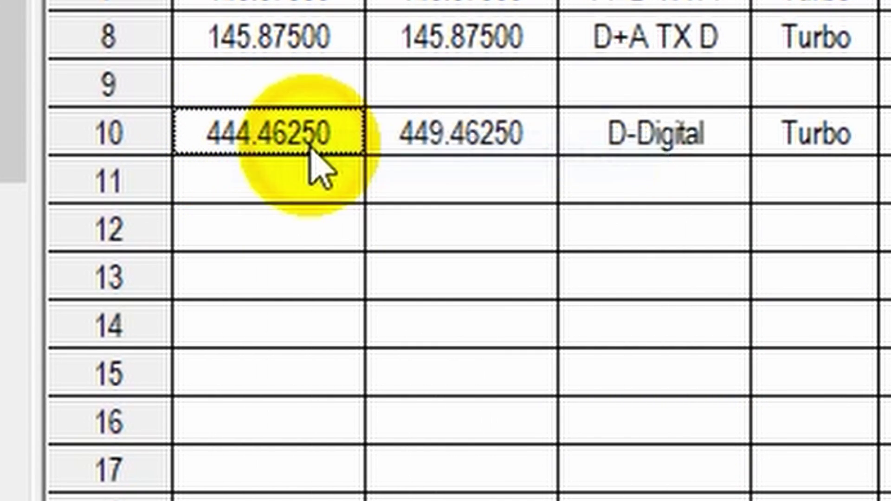
left_click(277, 184)
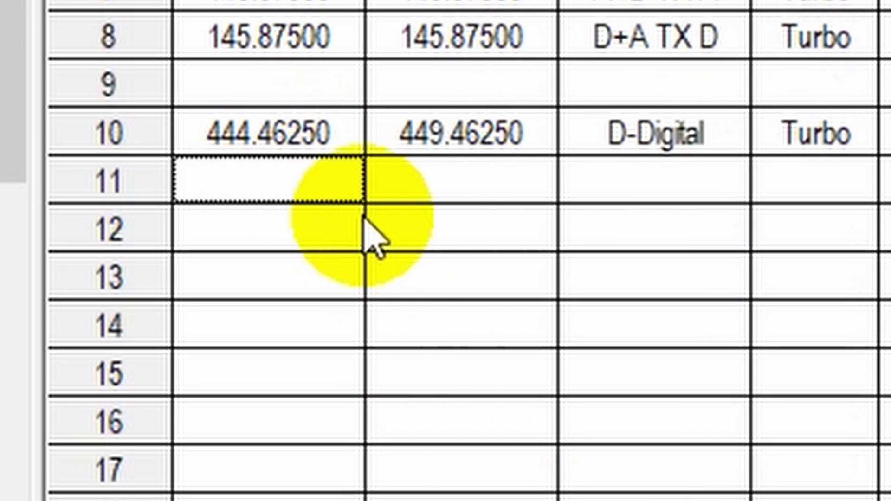
Paste channel 10 into row 11, rename it Missouri, assign contact Missouri and Slot1.
key("ctrl+v")
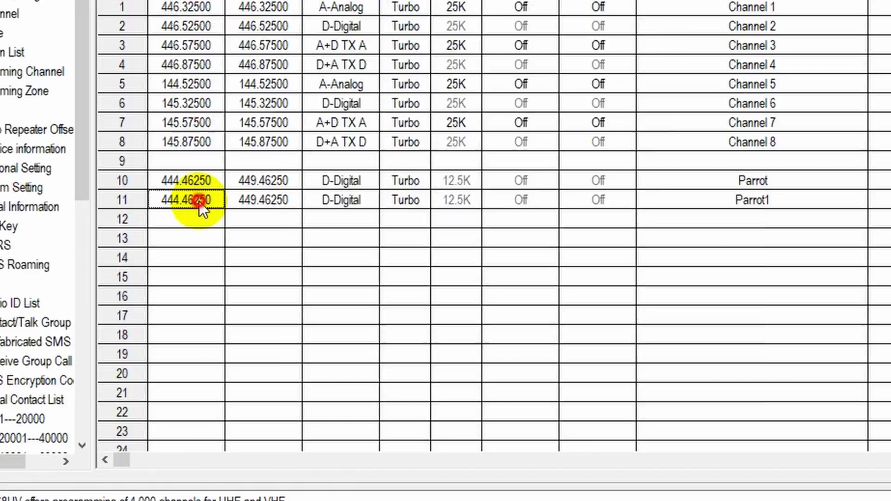
double_click(200, 201)
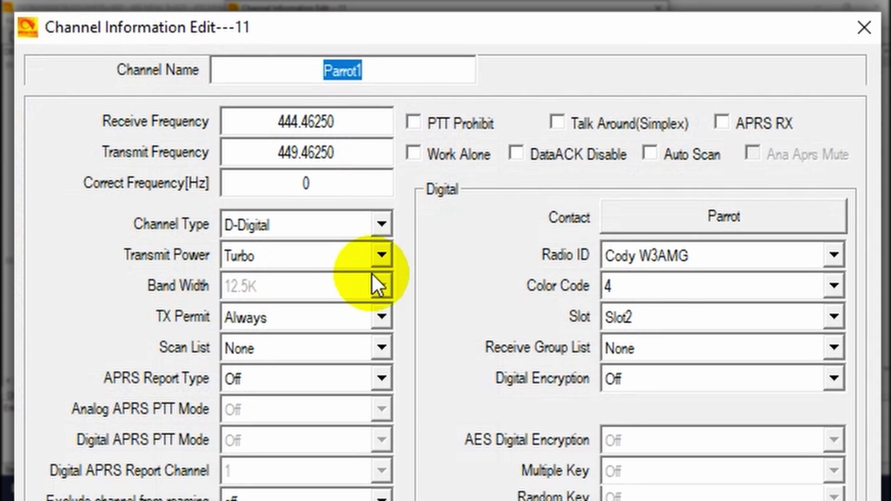
type("Missouri")
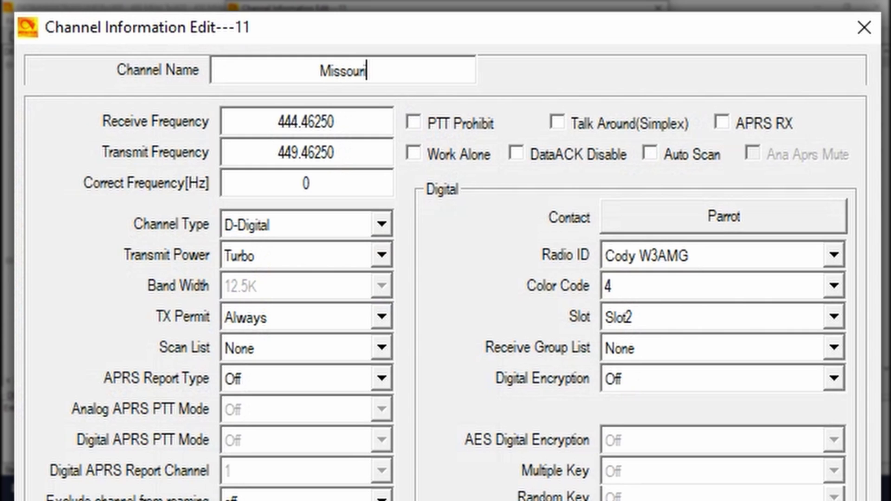
left_click(640, 208)
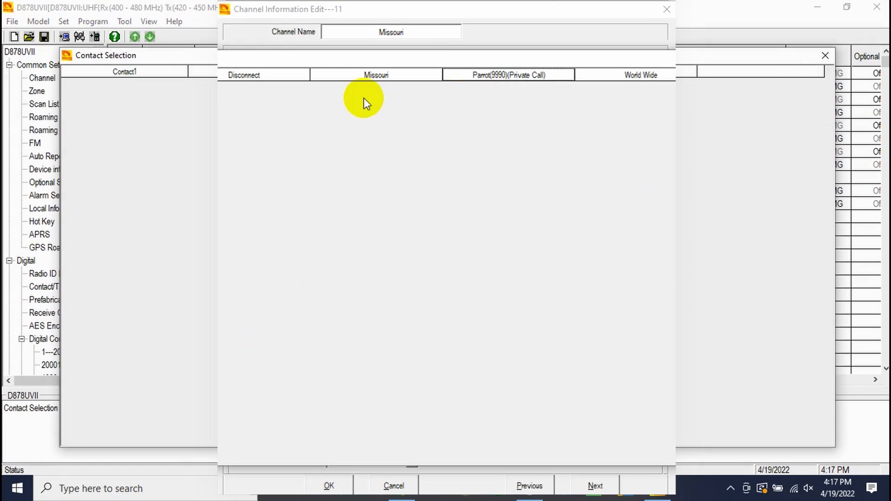
double_click(366, 75)
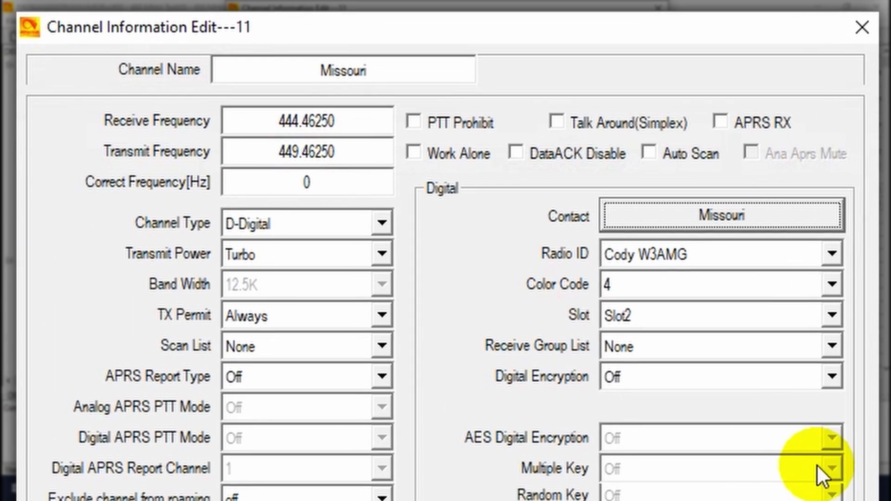
left_click(633, 317)
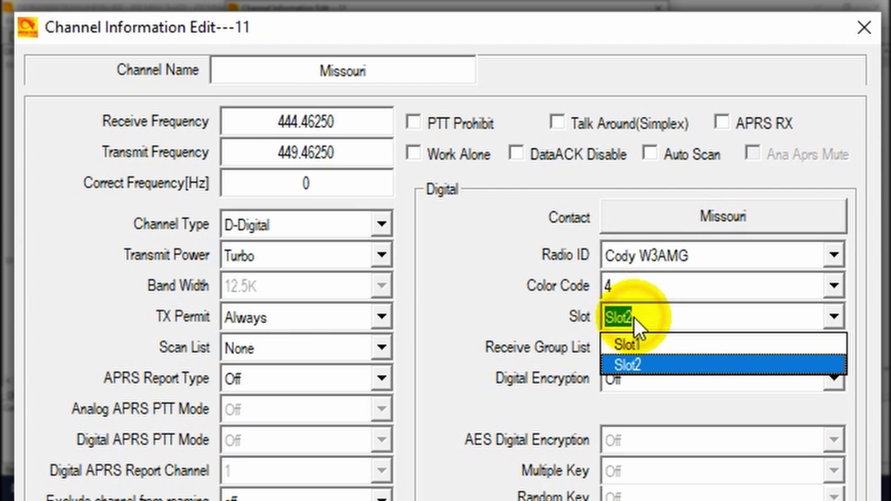
left_click(649, 349)
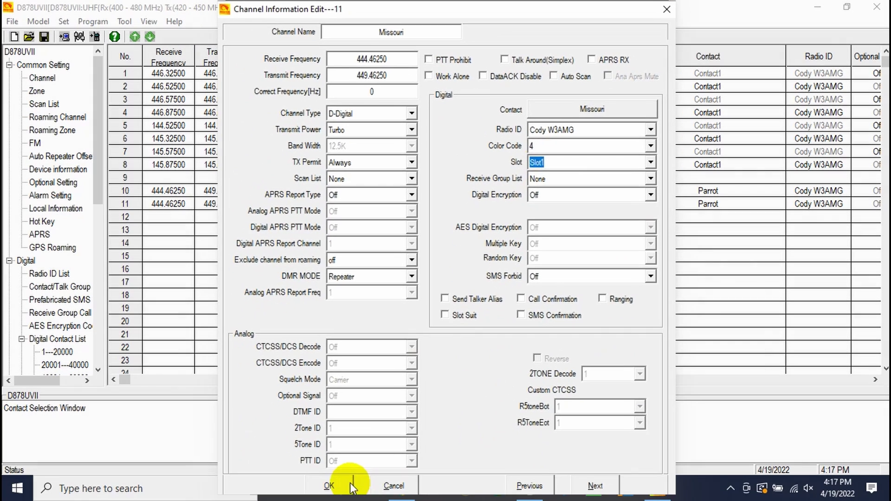
left_click(346, 486)
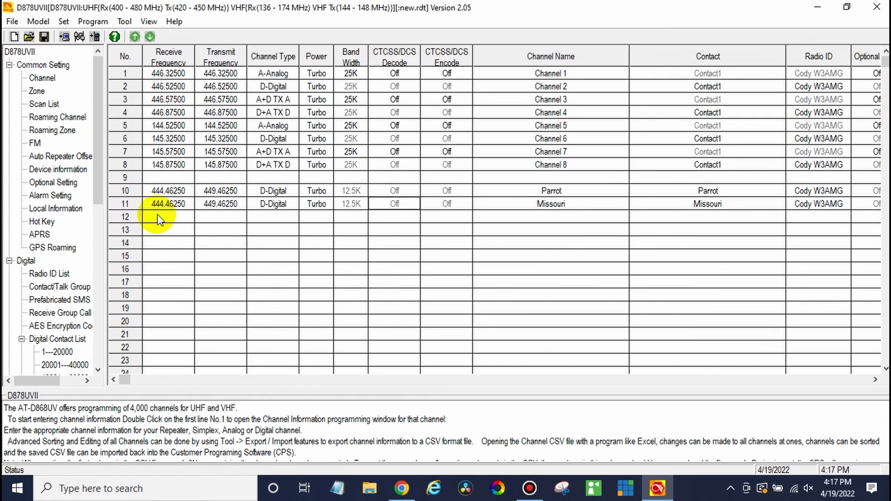
Copy the Missouri channel and paste it into rows 12 and 13.
right_click(168, 207)
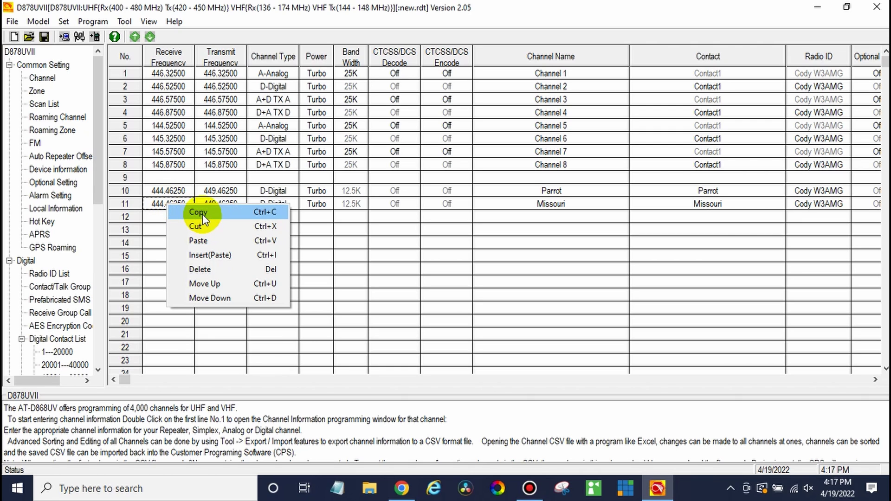
left_click(202, 213)
left_click(175, 216)
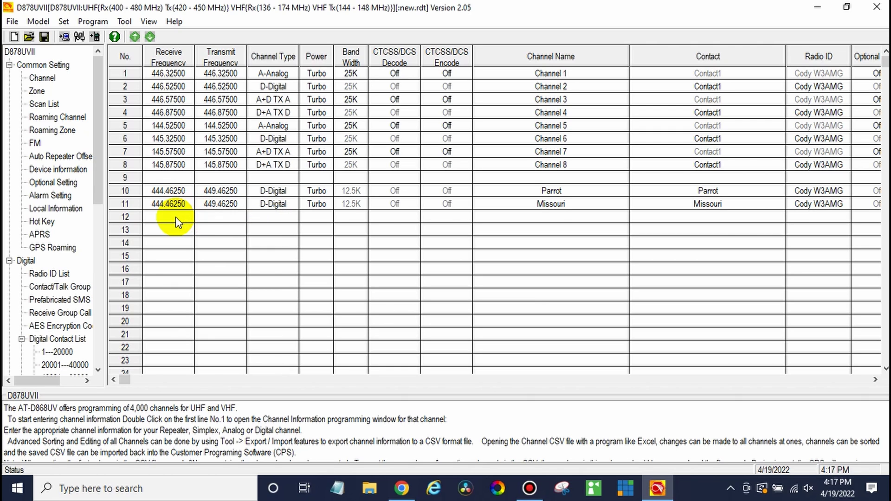
key("ctrl+v")
left_click(165, 231)
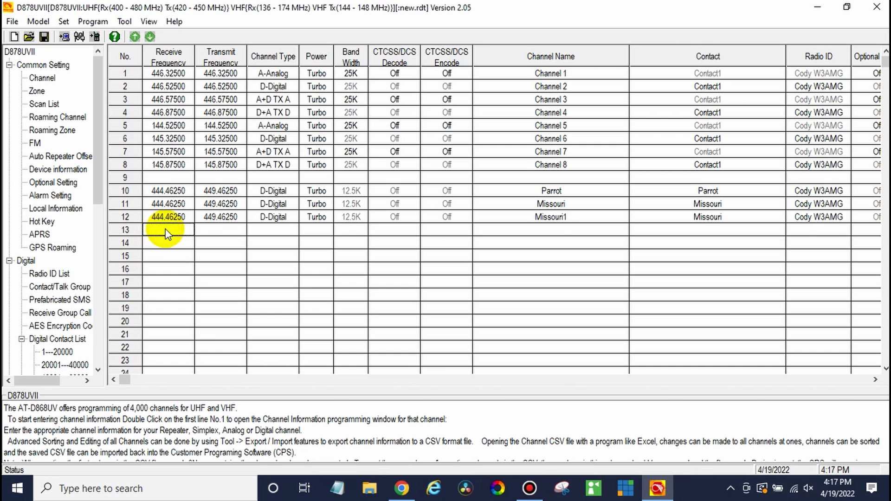
key("ctrl+v")
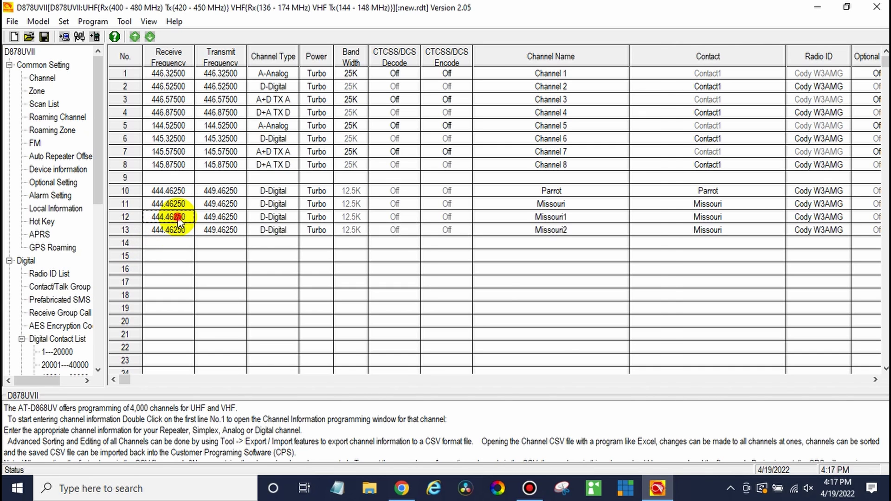
Make channel 12 World Wide with the World Wide contact.
double_click(179, 221)
left_click(544, 104)
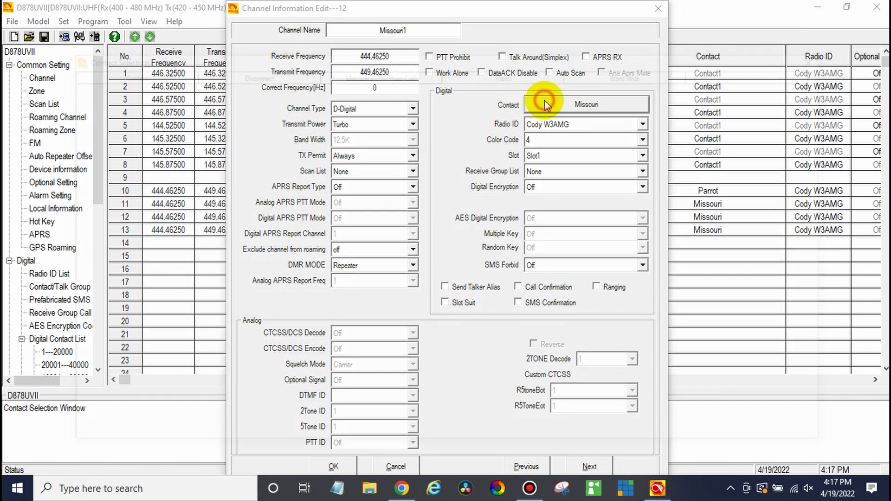
double_click(589, 72)
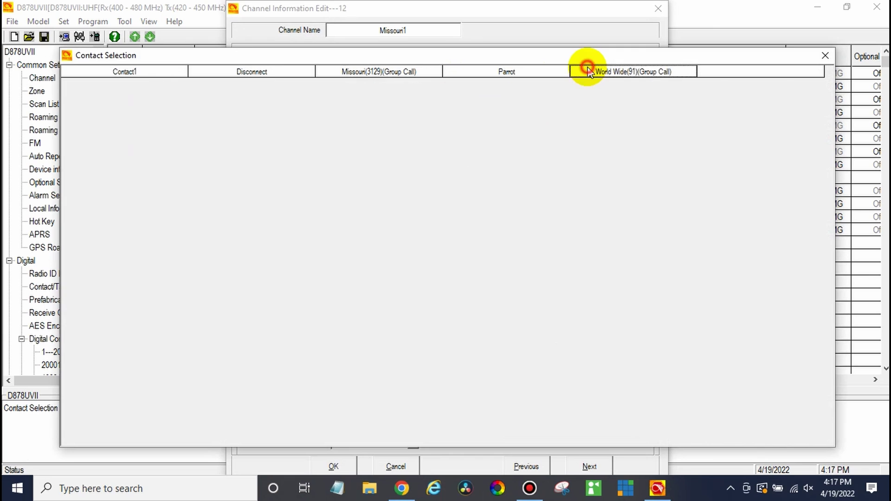
double_click(410, 30)
type("World Wide")
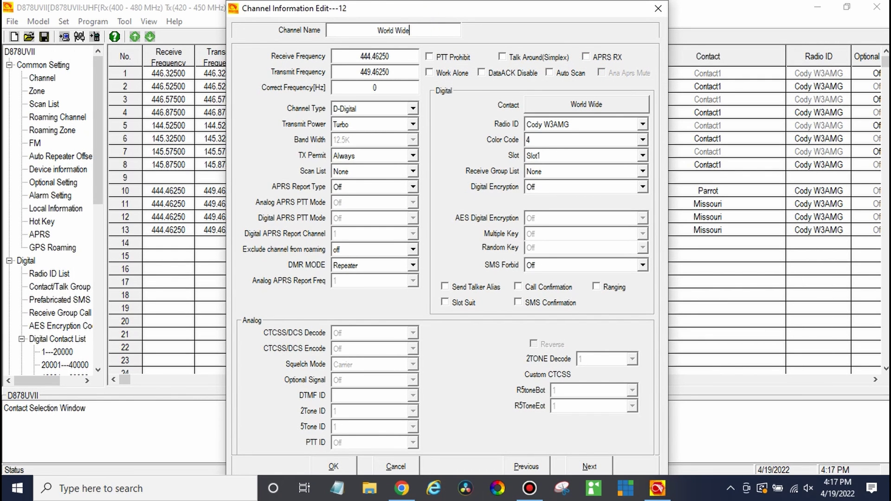
left_click(353, 465)
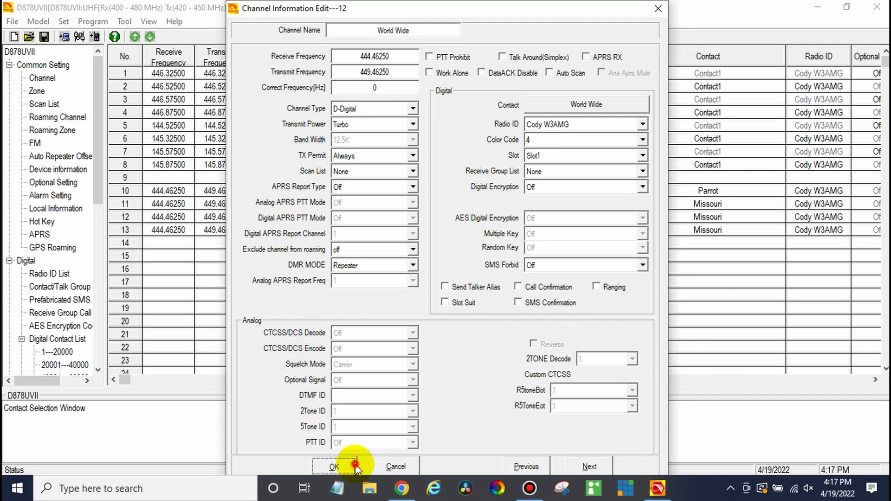
Make channel 13 Disconnect with the Disconnect contact.
double_click(268, 231)
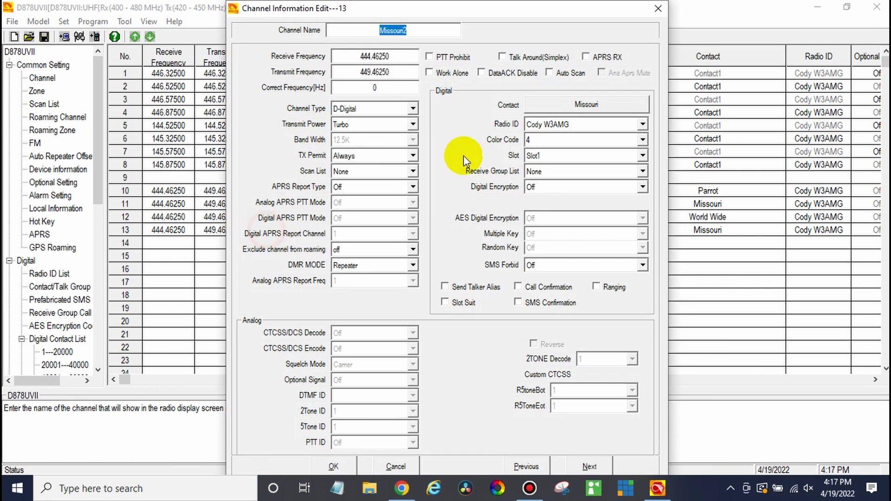
left_click(567, 112)
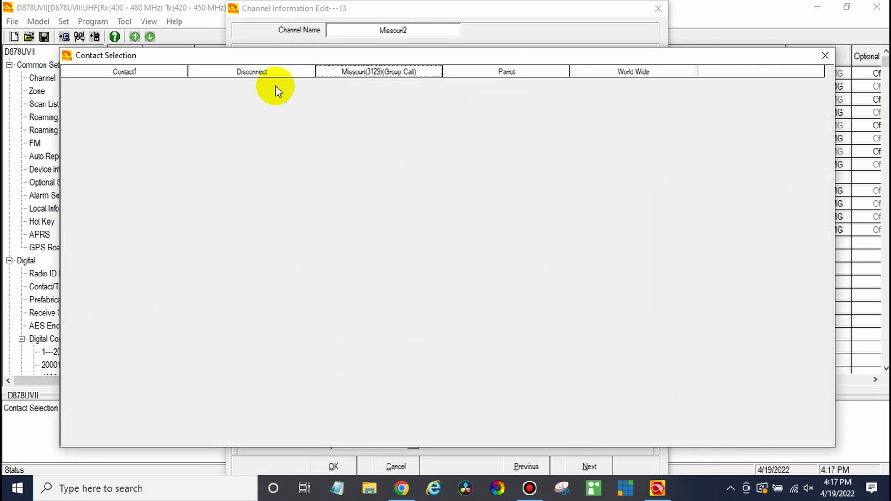
left_click(266, 74)
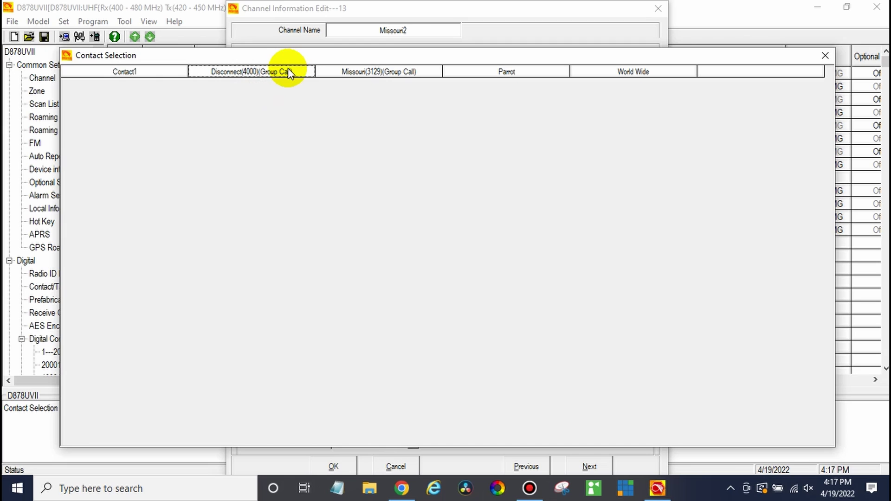
double_click(287, 72)
double_click(371, 33)
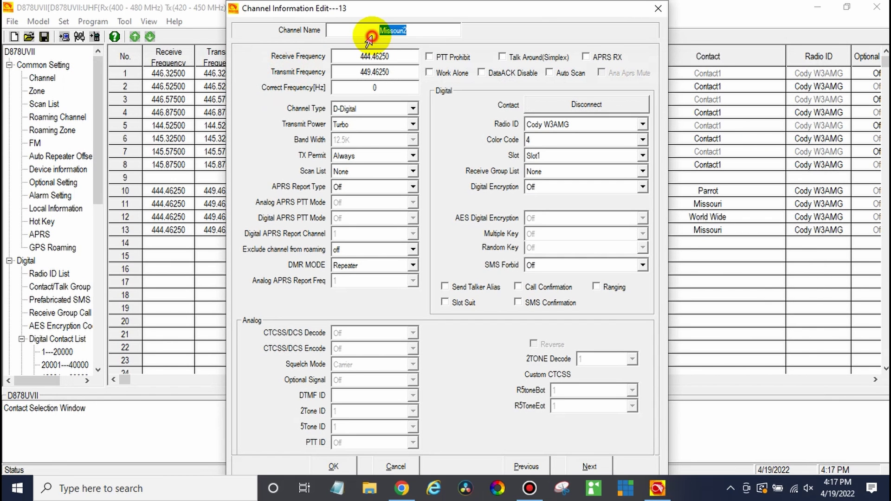
type("Disconnect")
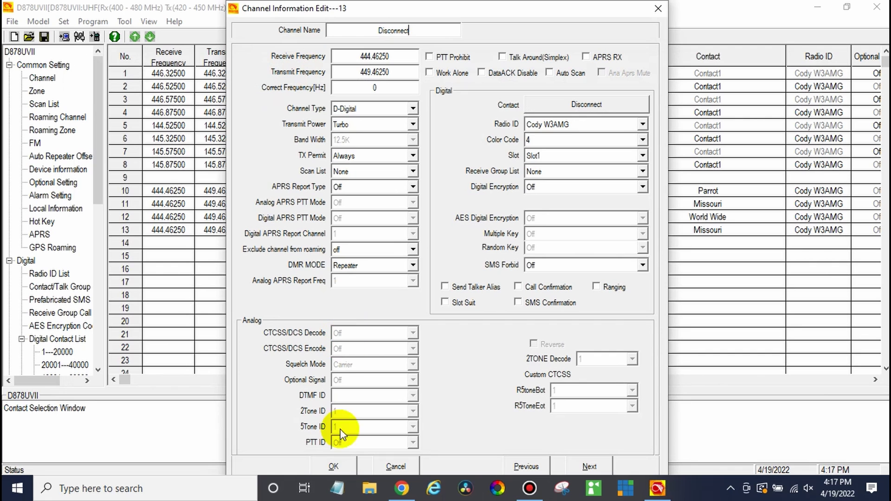
left_click(343, 464)
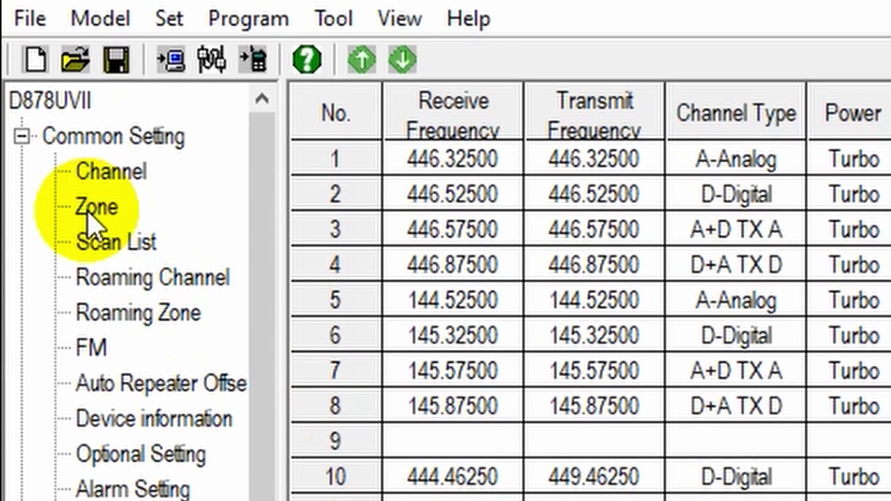
Name zone 2 Local and add Parrot, Missouri, World Wide and Disconnect to it.
left_click(45, 93)
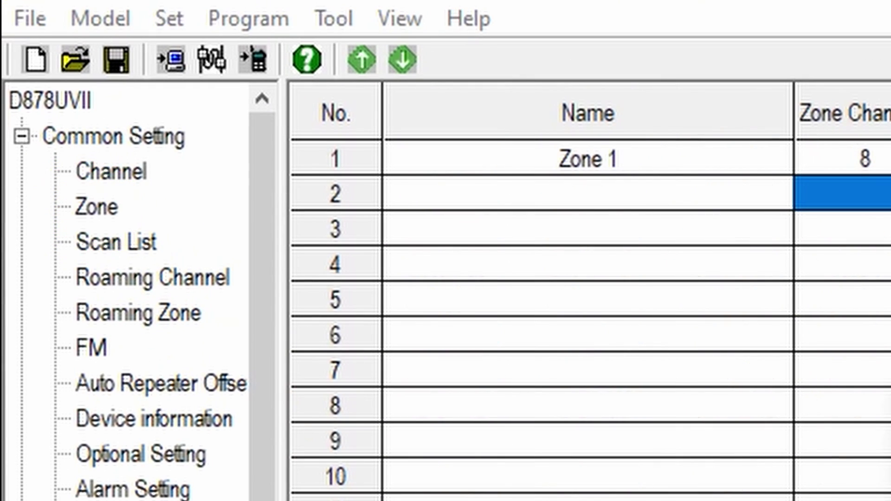
double_click(709, 199)
type("Local")
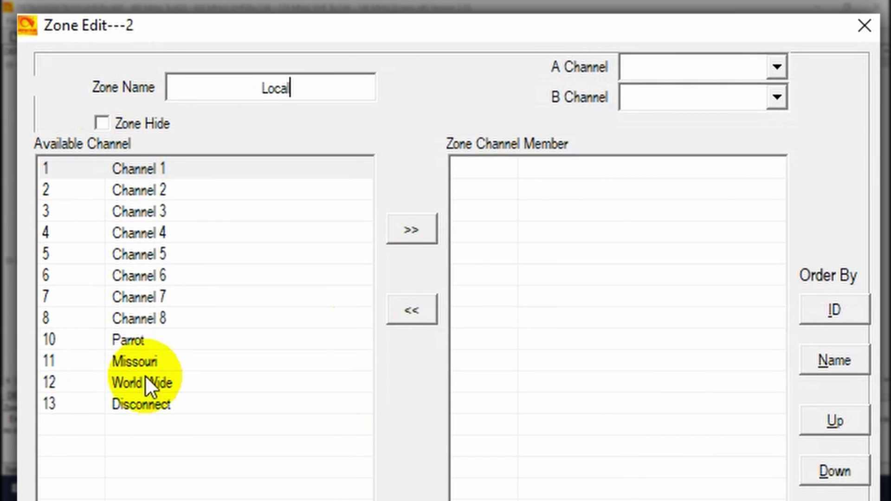
left_click(166, 344)
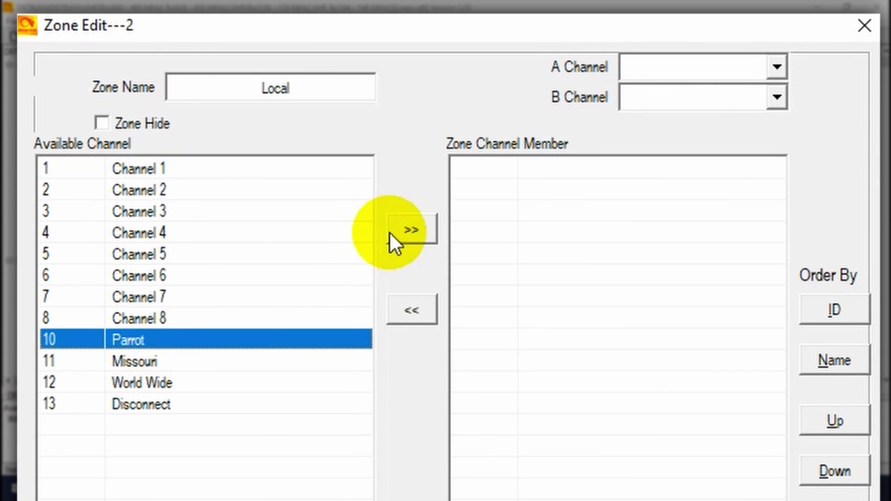
left_click(402, 229)
left_click(402, 229)
left_click(402, 229)
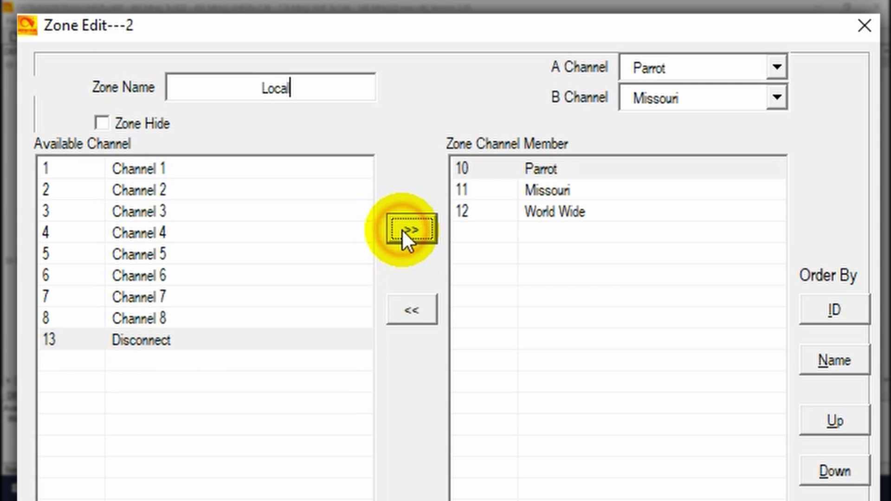
left_click(402, 229)
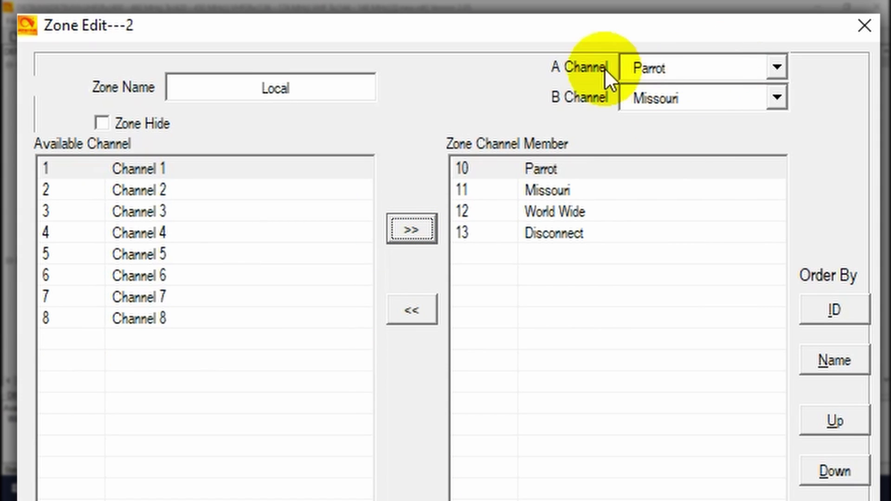
left_click(416, 406)
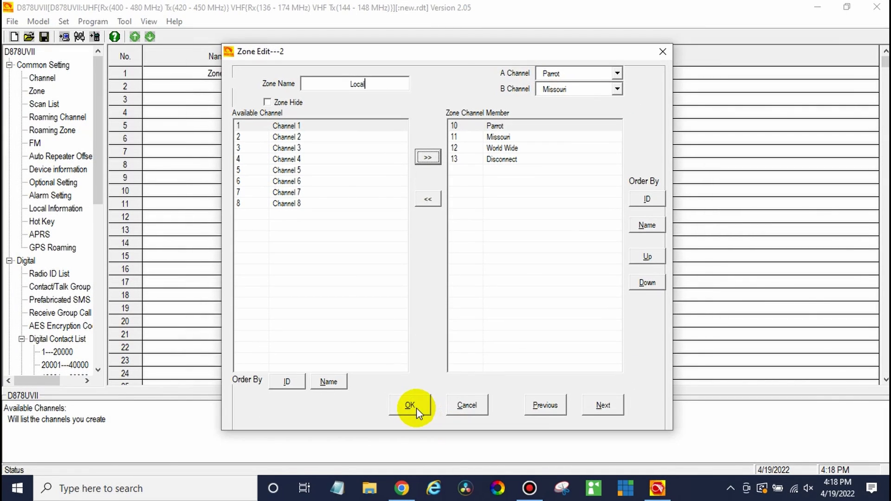
left_click(61, 89)
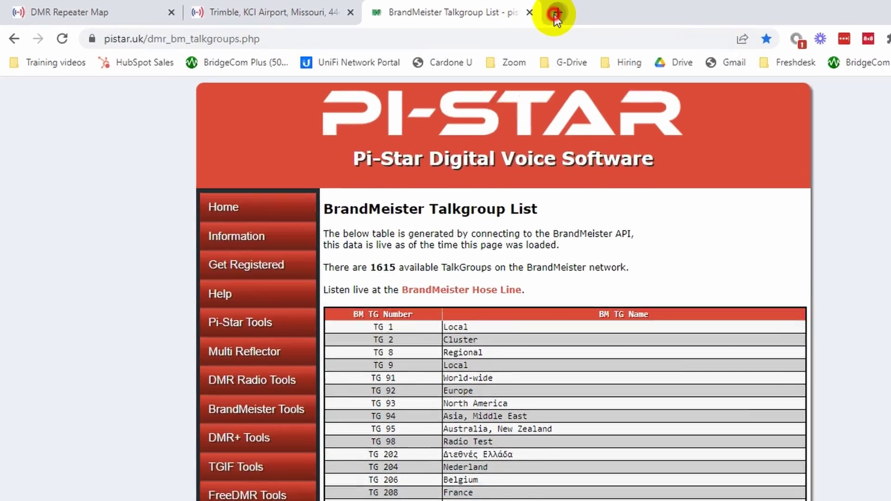
Go to radioid.net and open the Database > Data Dumps page.
left_click(490, 11)
type("radioid.net")
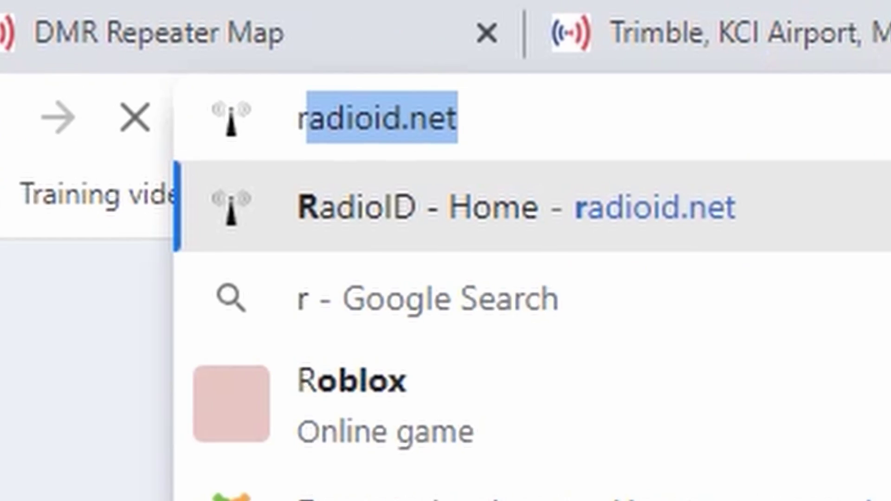
key("Return")
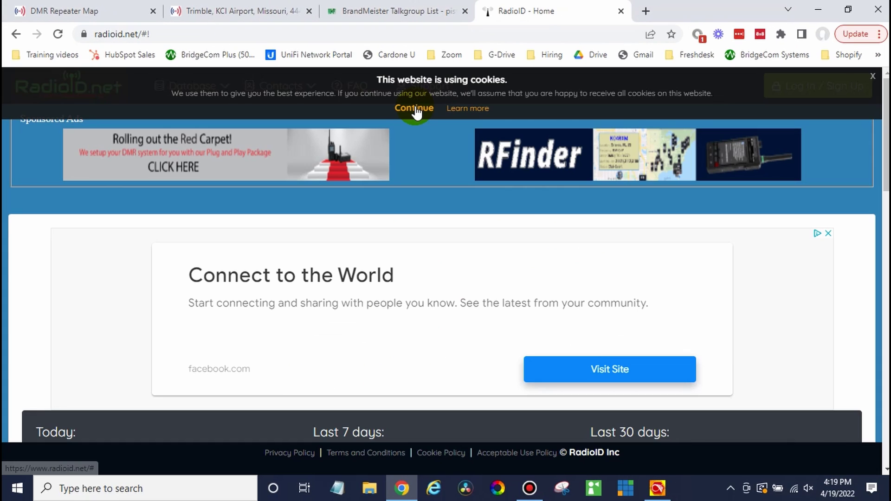
left_click(415, 109)
left_click(211, 92)
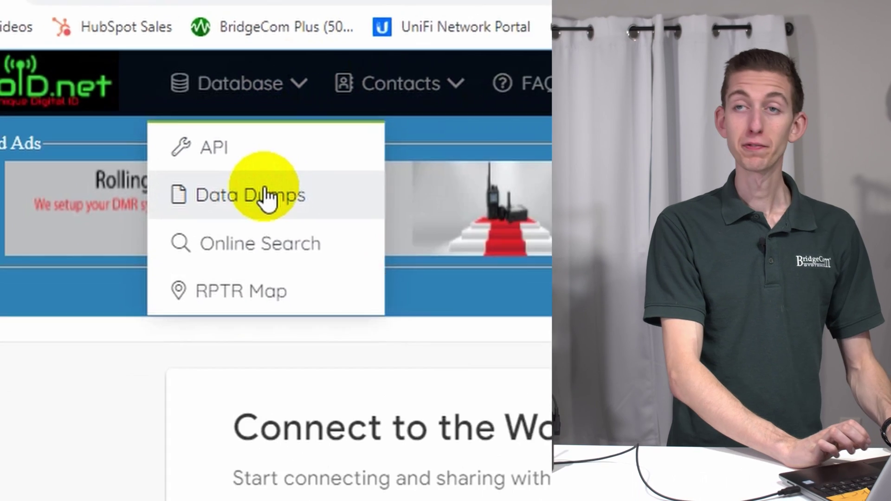
left_click(291, 215)
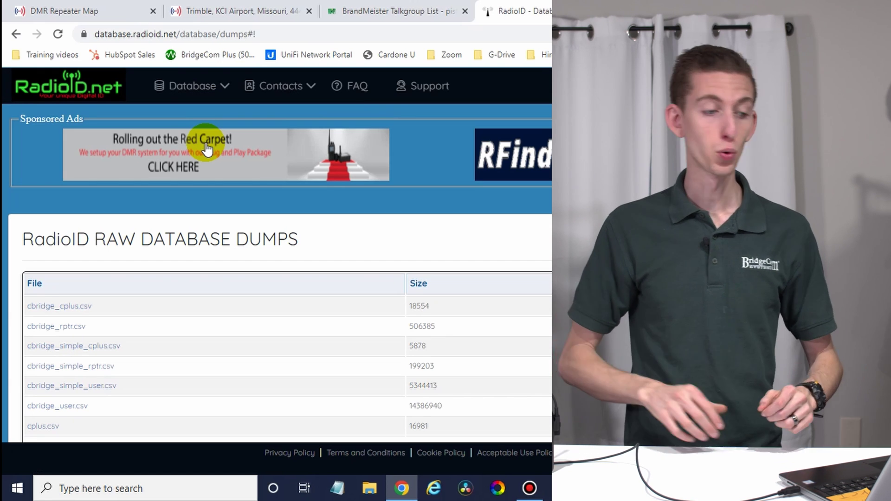
Download user.csv to the Desktop as user 4-19-2022.
scroll(346, 280, "down", 2)
scroll(346, 281, "down", 2)
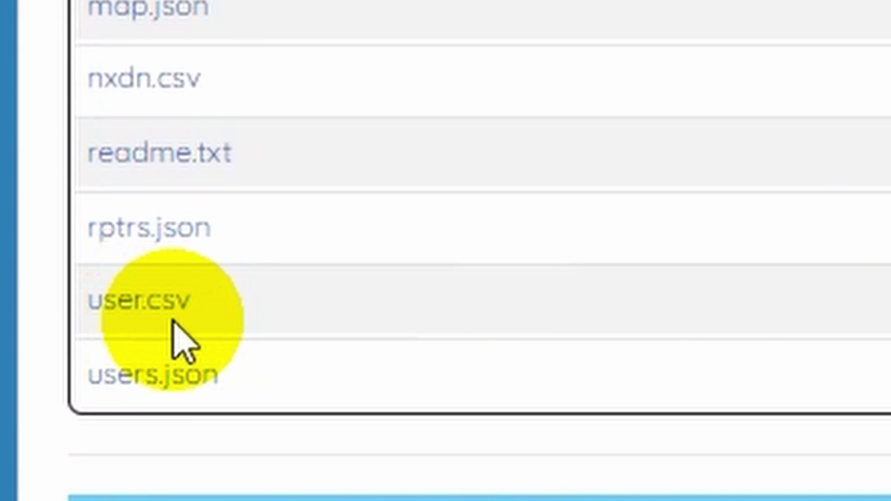
left_click(141, 295)
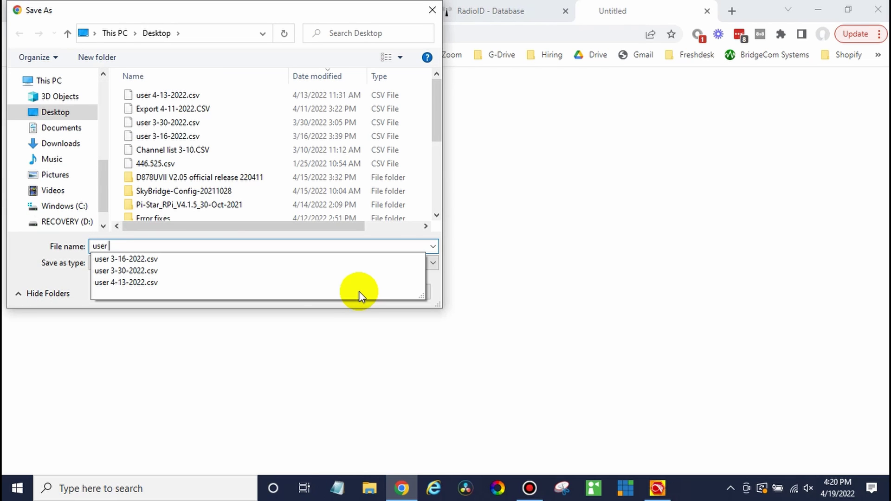
type("4-")
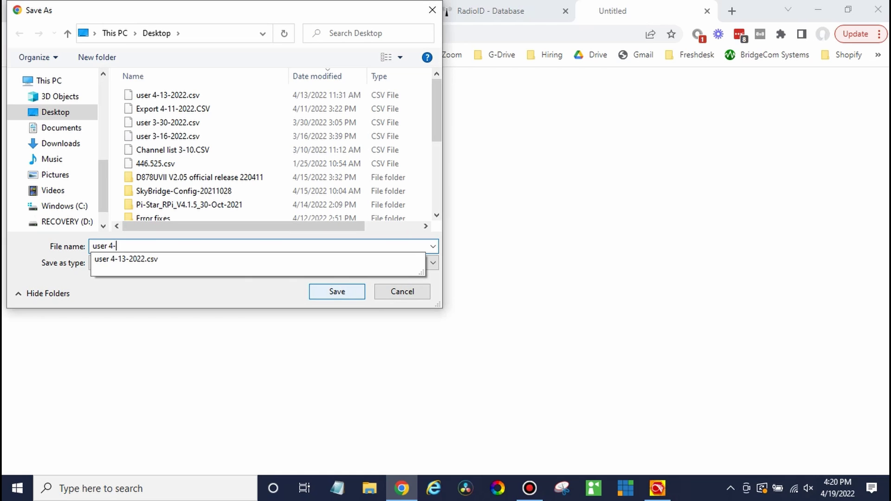
type("19-2022")
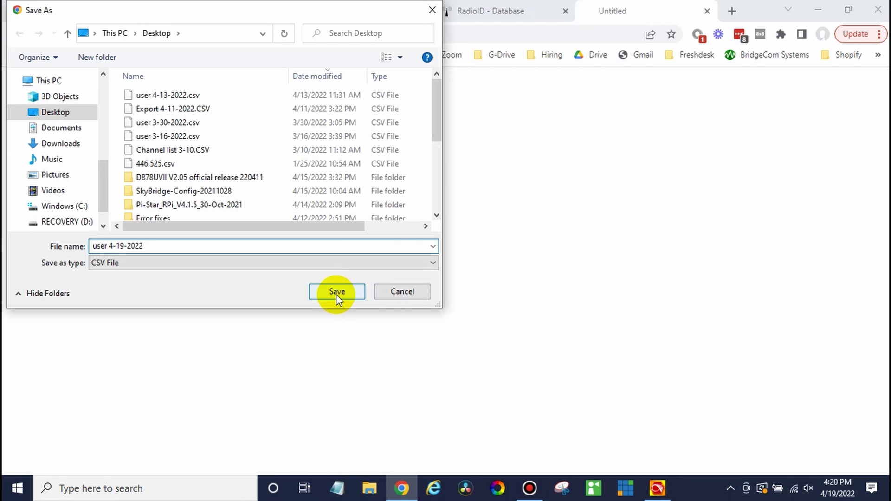
left_click(336, 295)
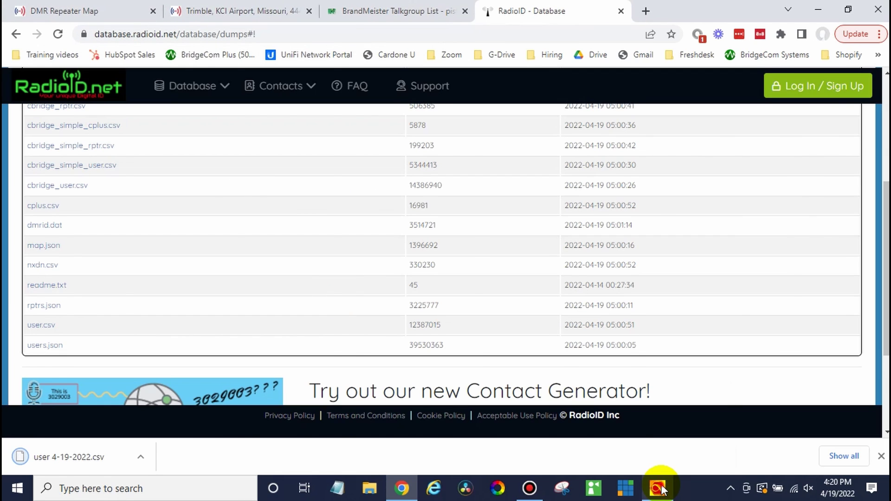
left_click(658, 488)
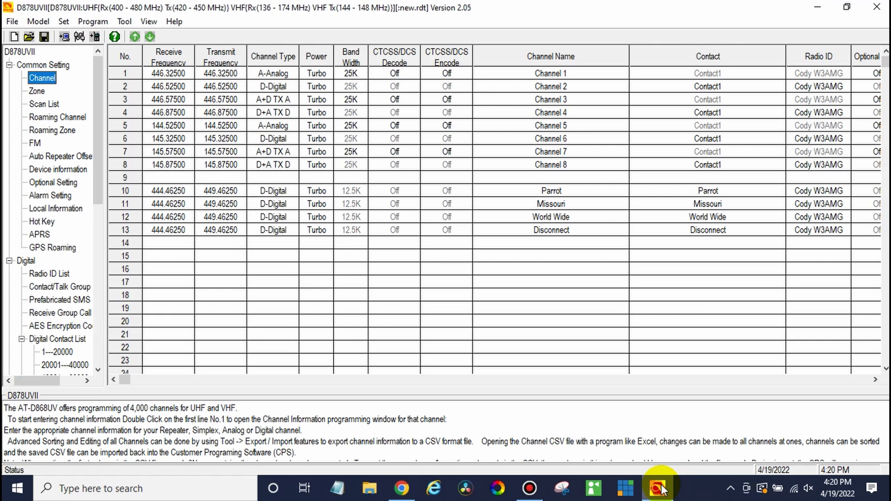
Import the Digital Contact List from Desktop file user 4-19-2022.csv.
left_click(125, 26)
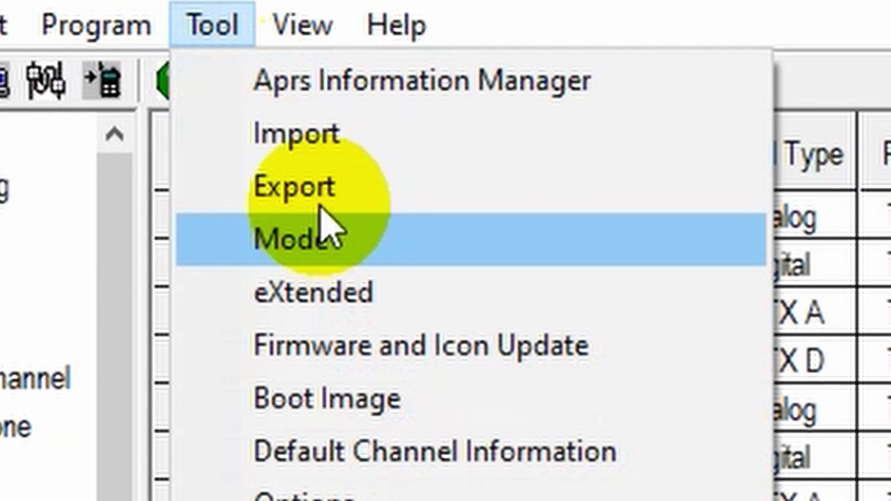
left_click(431, 134)
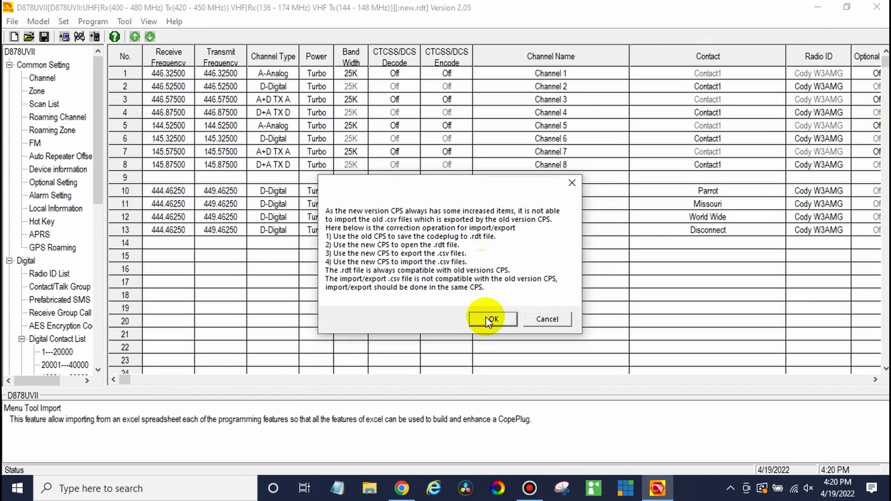
left_click(485, 317)
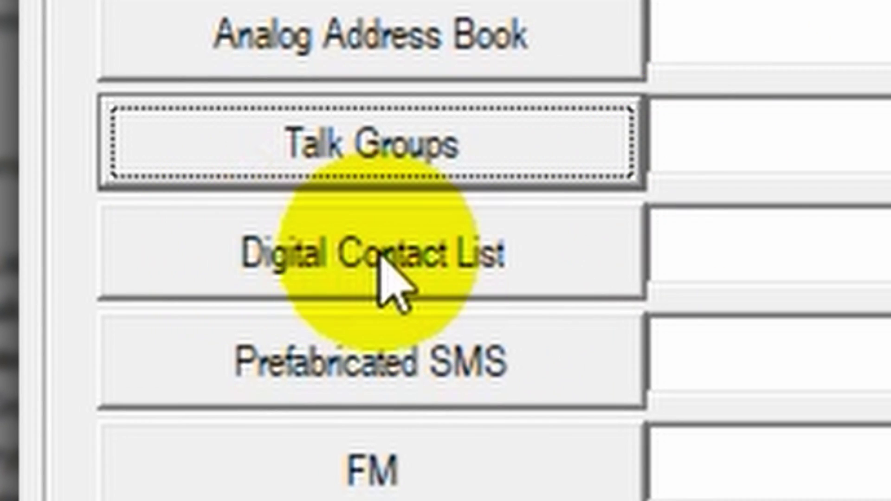
left_click(379, 257)
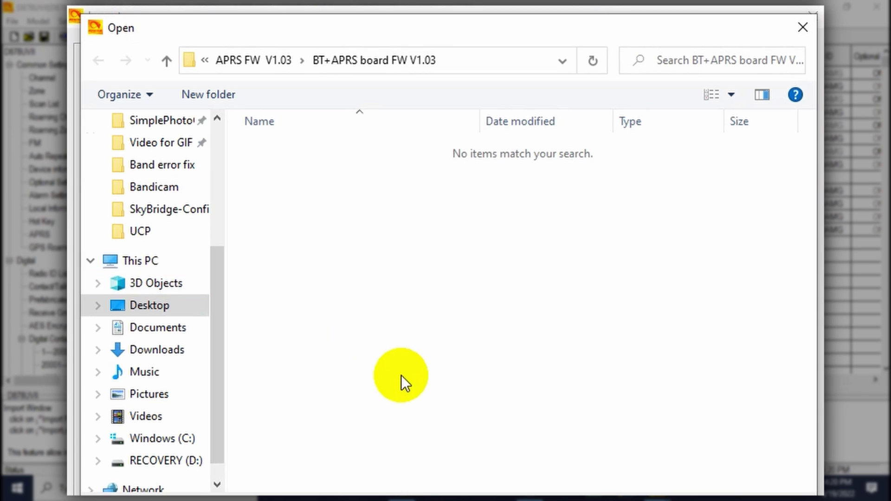
left_click(169, 314)
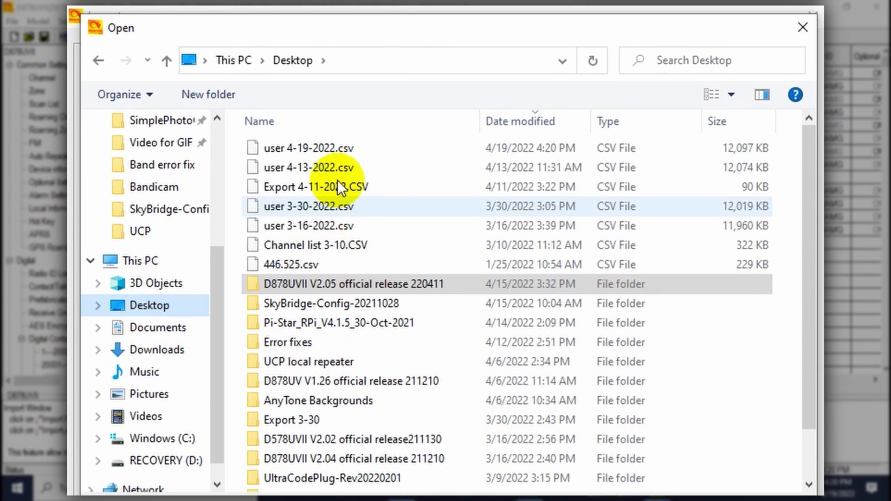
left_click(326, 149)
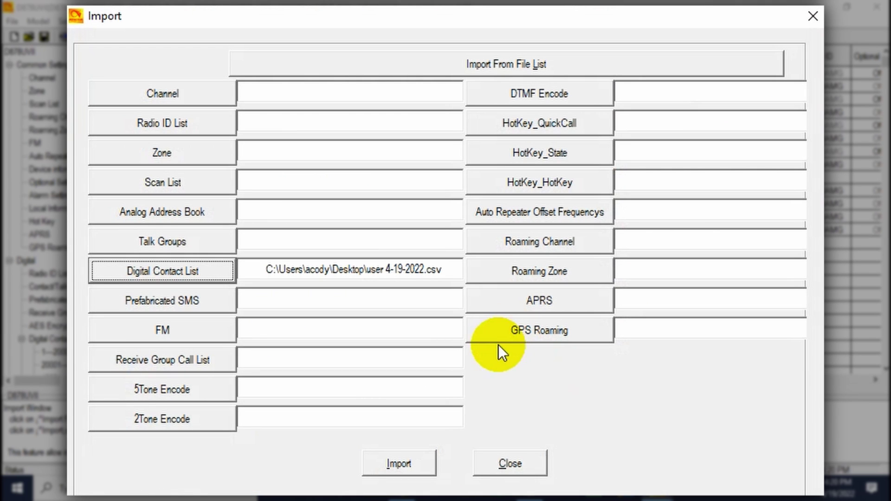
left_click(417, 464)
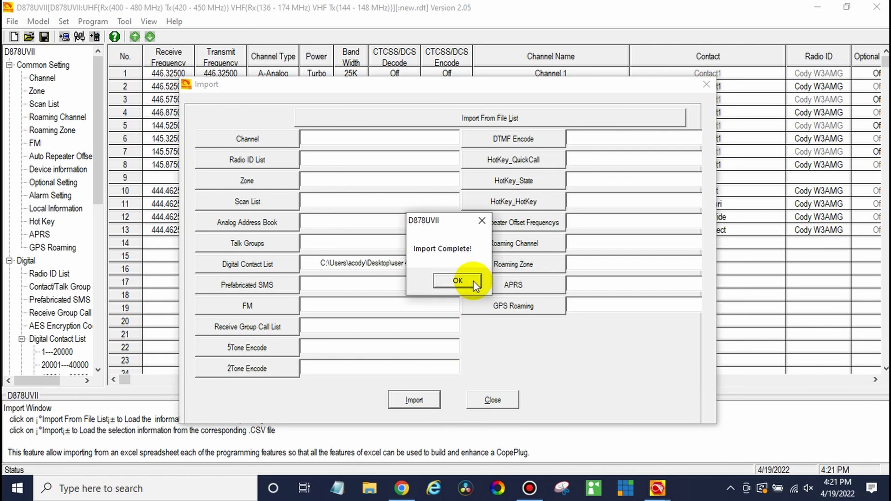
left_click(474, 282)
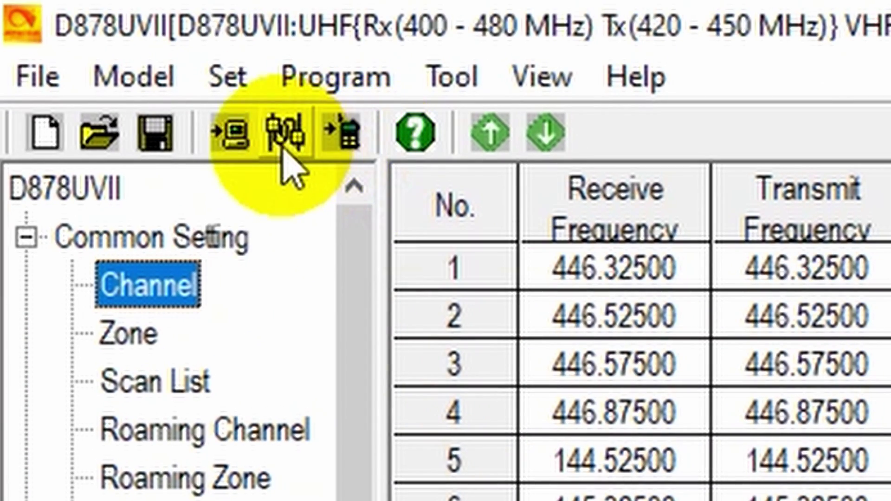
Check the communication port settings and close them unchanged.
left_click(282, 147)
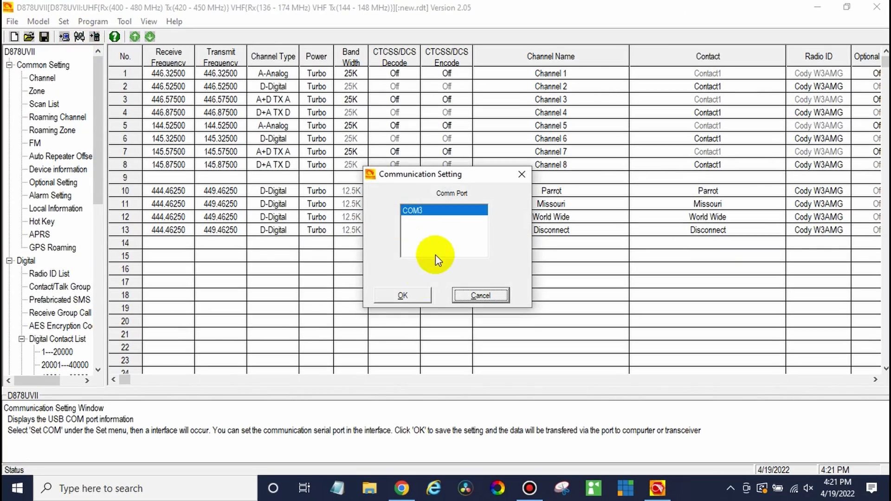
left_click(421, 297)
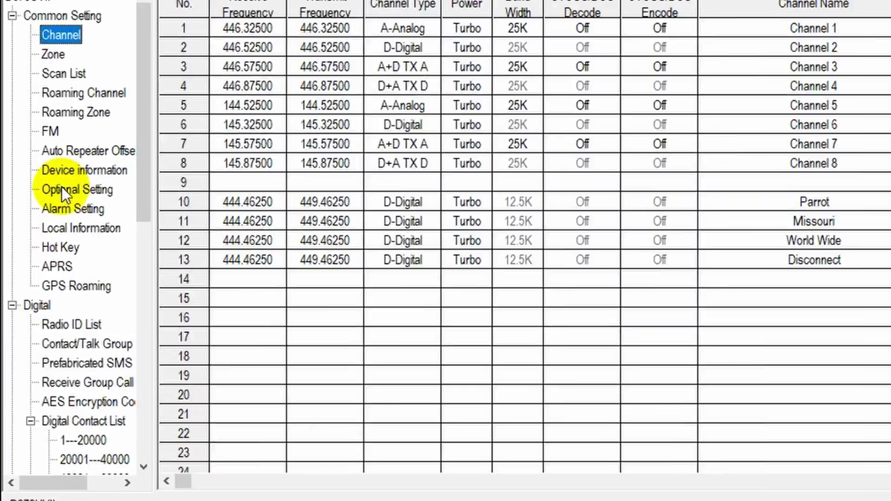
left_click(60, 184)
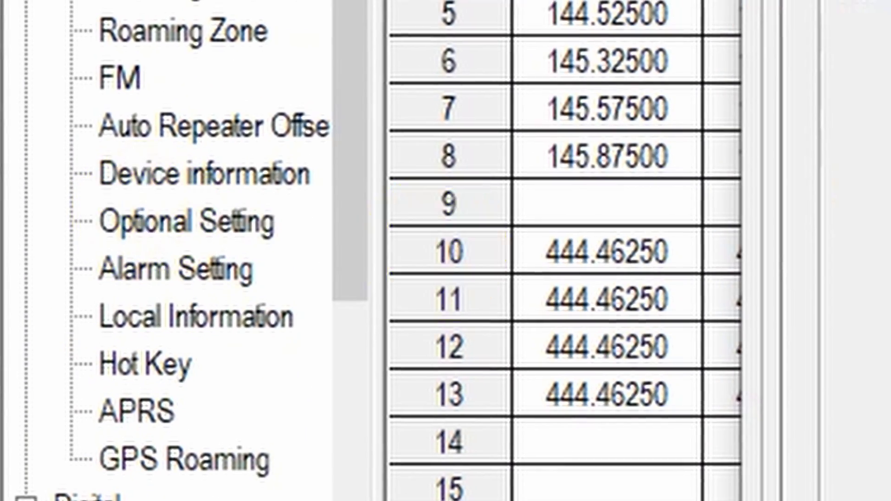
In Work Mode, set Display Mode to Channel and Sub-Channel Mode to Off.
double_click(150, 222)
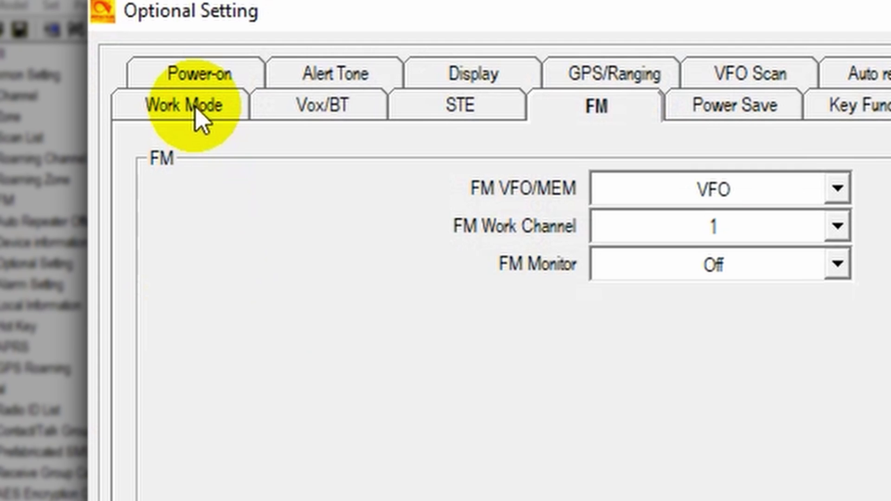
left_click(156, 87)
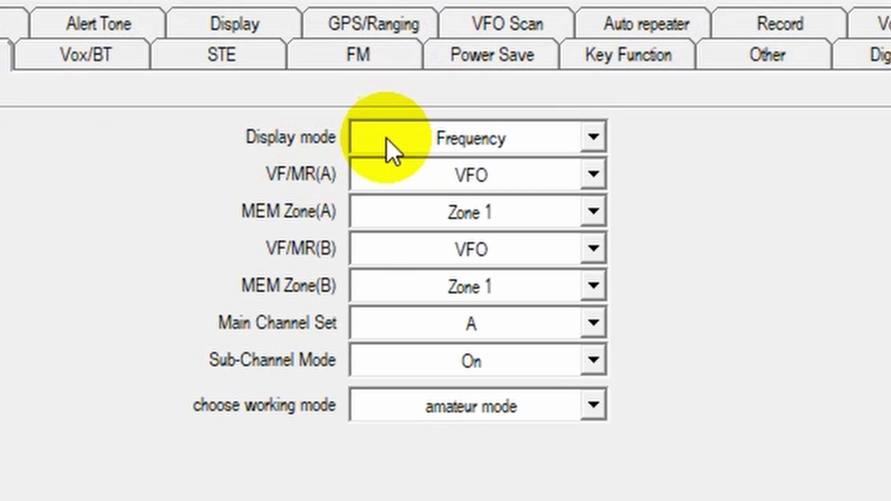
left_click(437, 136)
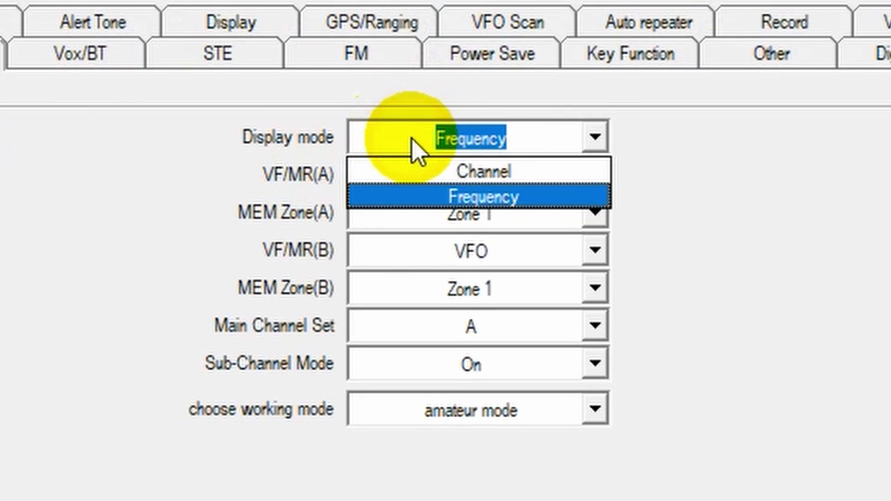
left_click(431, 173)
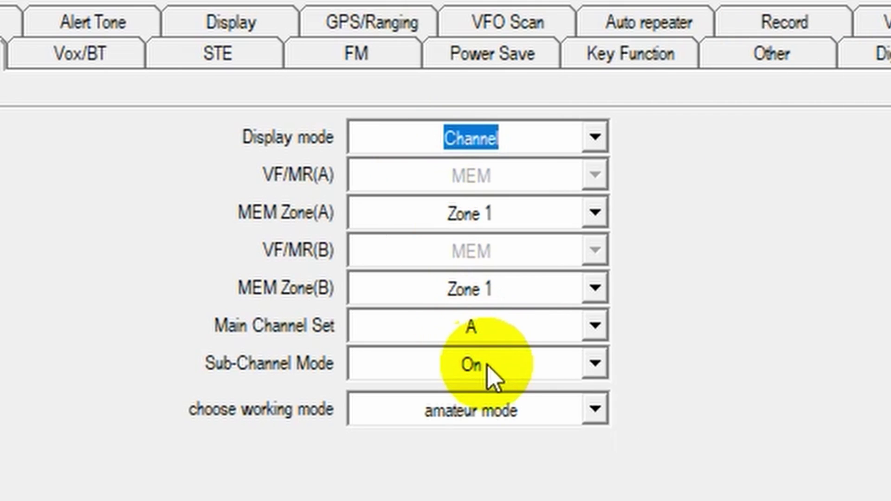
left_click(487, 372)
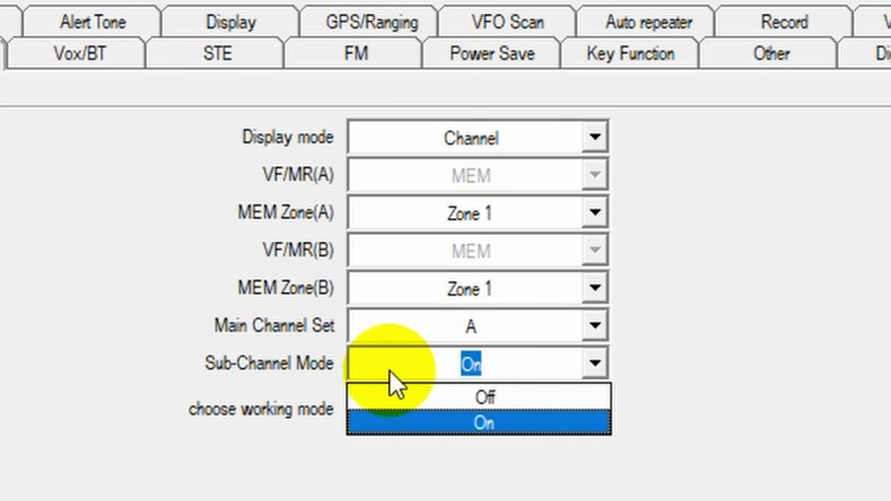
left_click(453, 396)
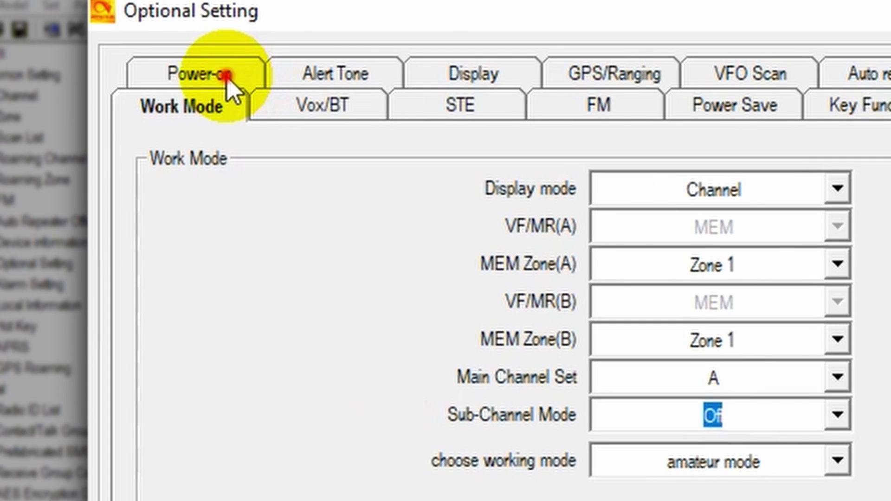
left_click(219, 77)
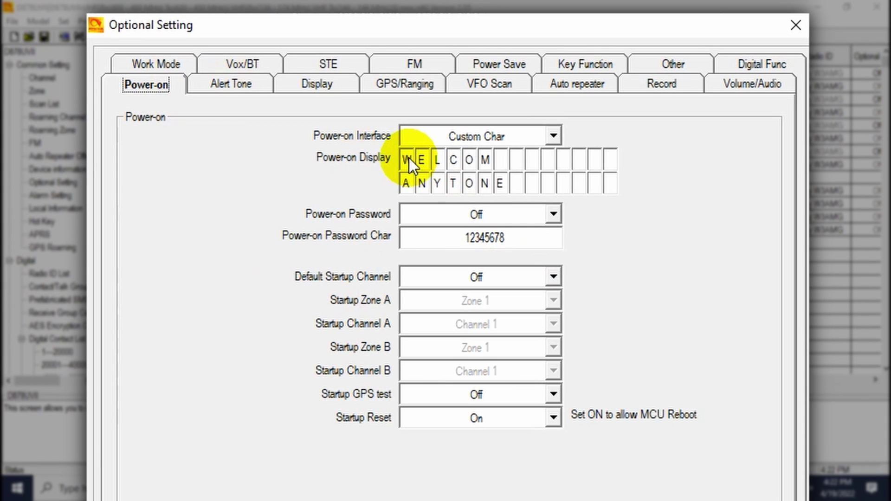
Enter the operator's name and call sign as boot text and set standby background to Custom1.
left_click(408, 160)
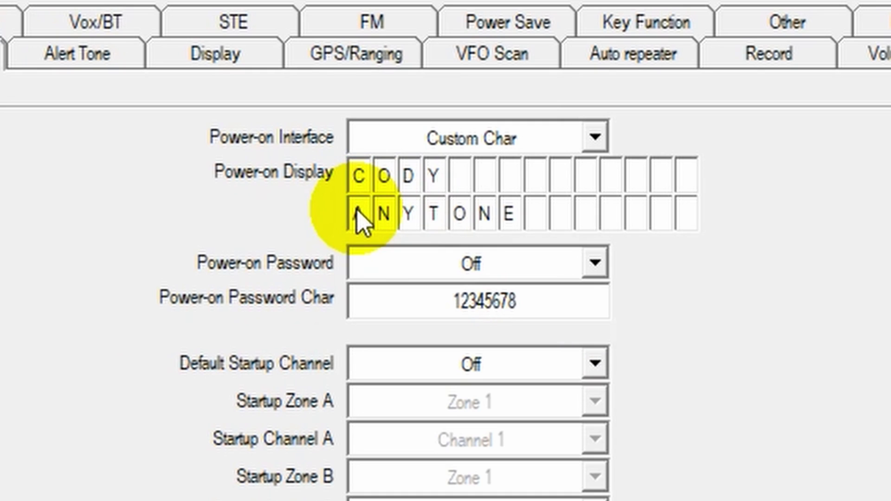
type("W3AMG")
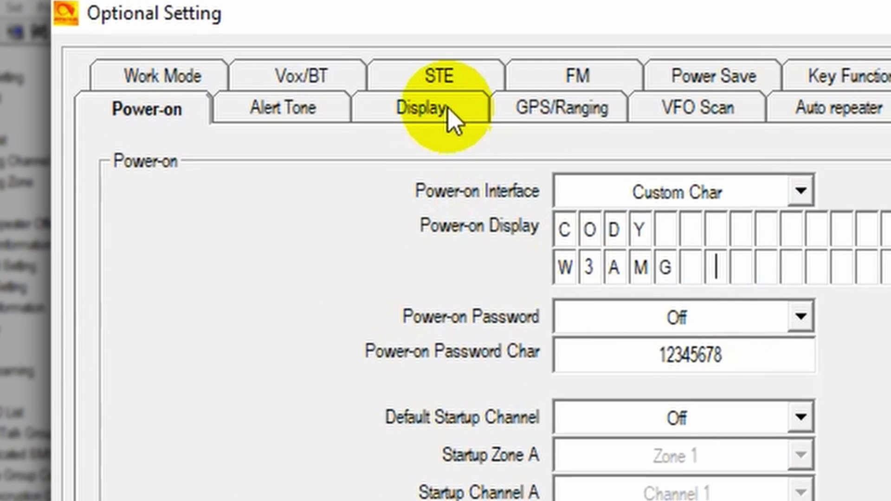
left_click(451, 117)
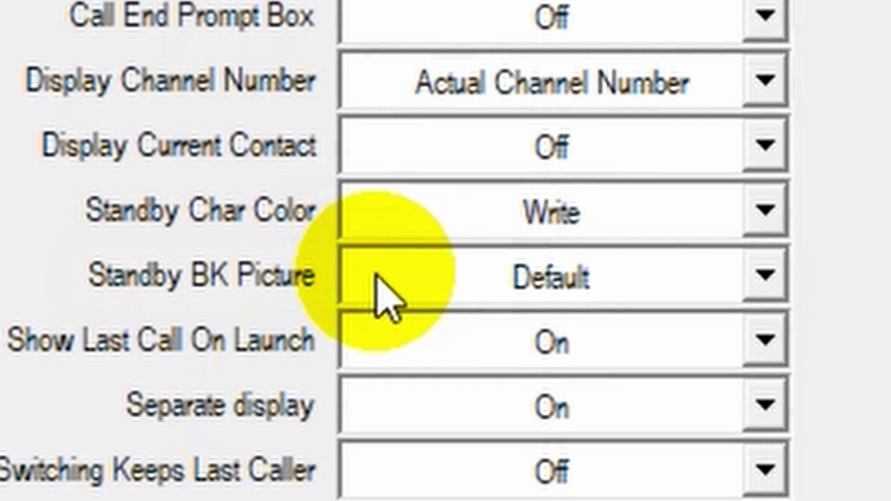
left_click(289, 417)
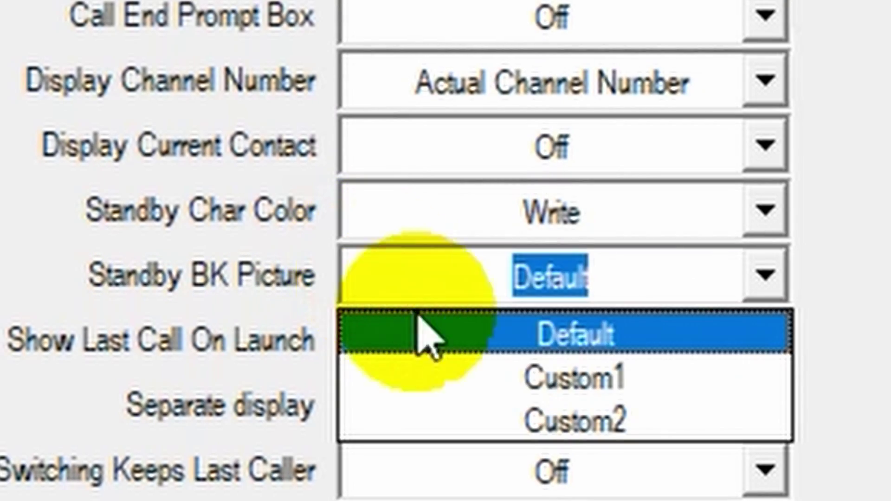
left_click(472, 386)
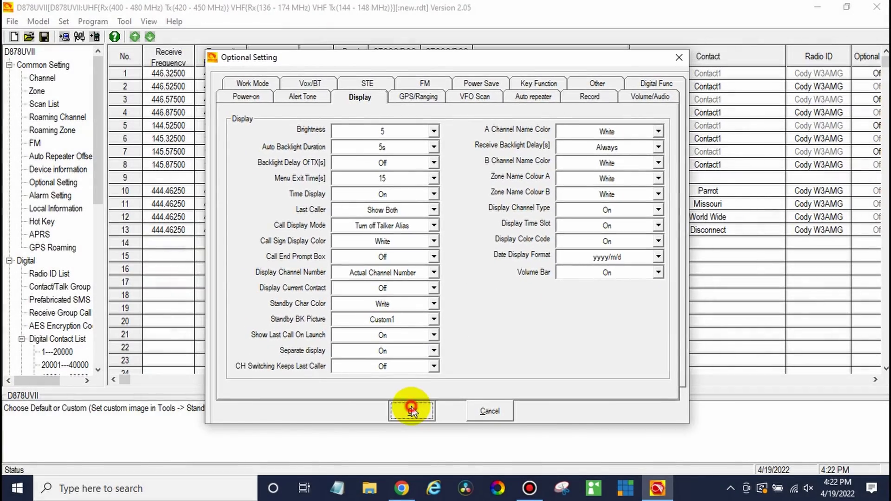
left_click(409, 409)
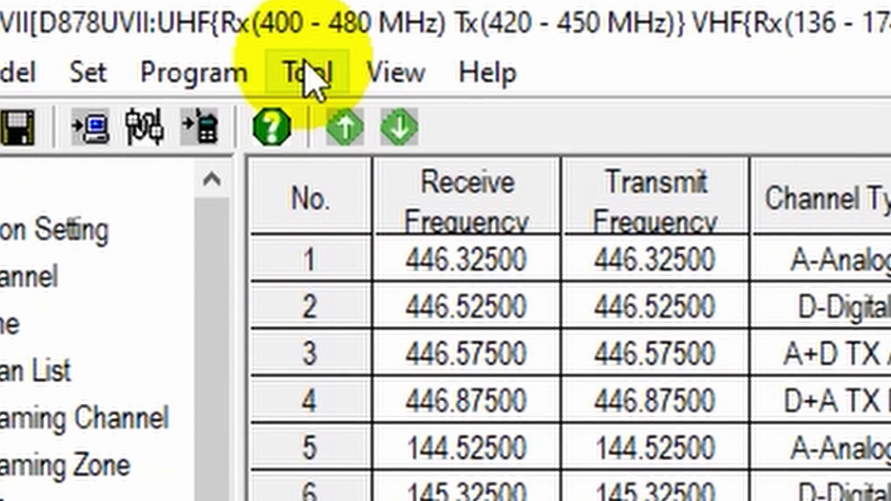
Open the Standby BK Picture1 editor and browse to the D878UVscreens image folder.
left_click(307, 74)
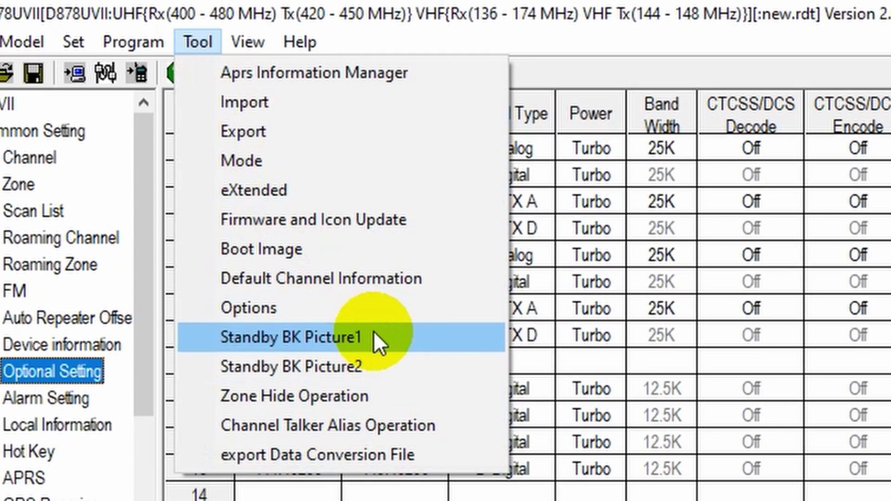
left_click(374, 331)
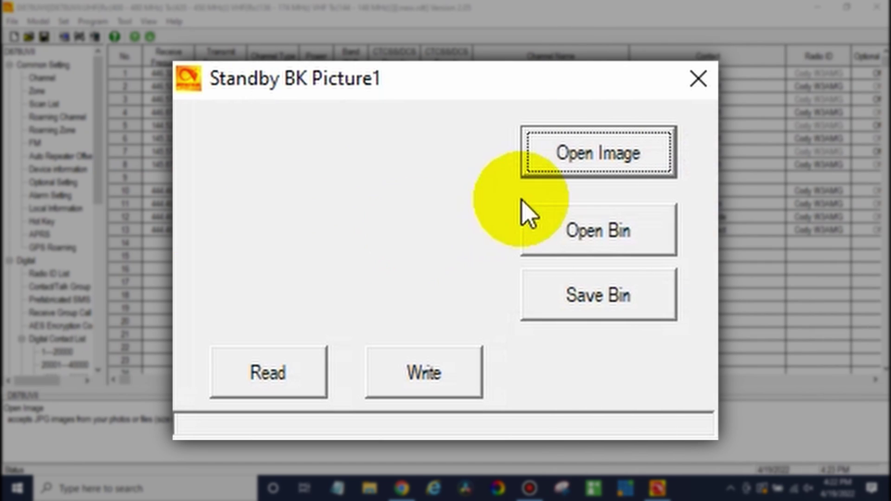
left_click(565, 157)
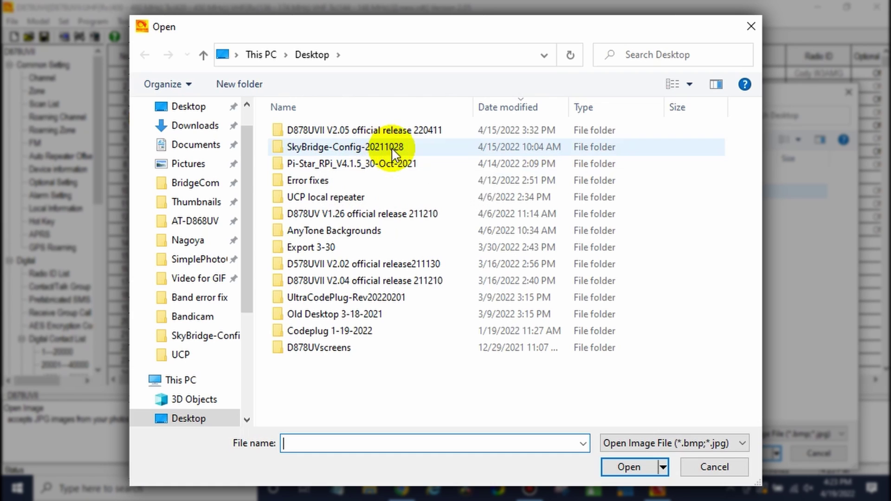
double_click(360, 132)
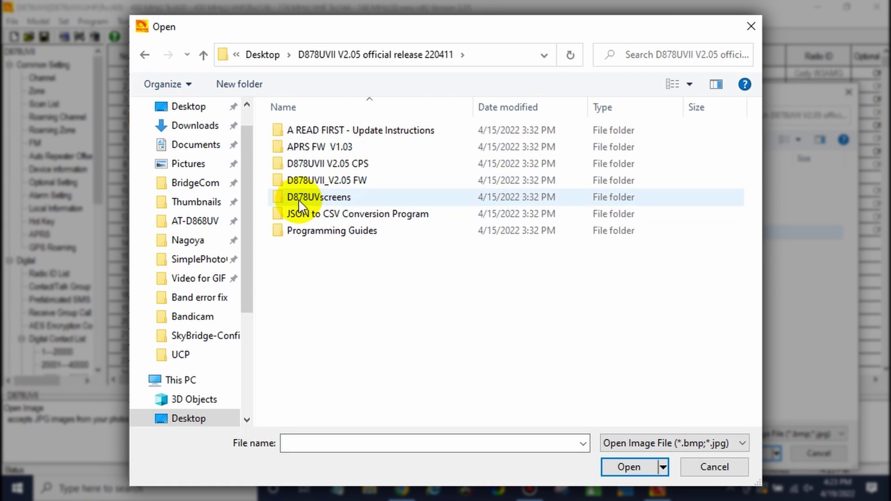
double_click(337, 197)
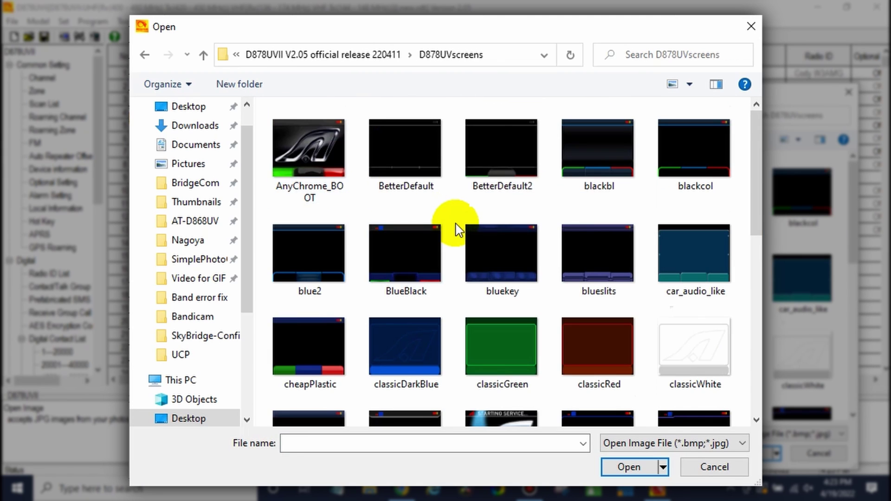
scroll(456, 229, "down", 10)
scroll(456, 229, "up", 10)
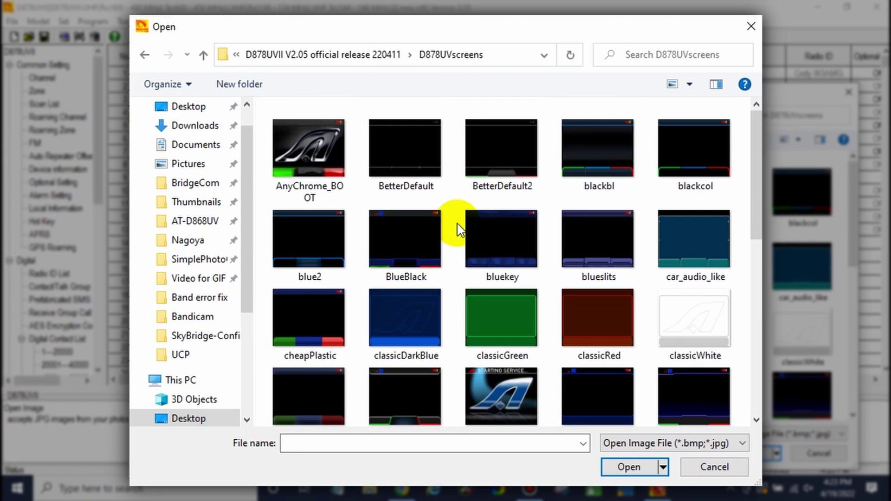
scroll(457, 228, "down", 5)
scroll(458, 229, "up", 3)
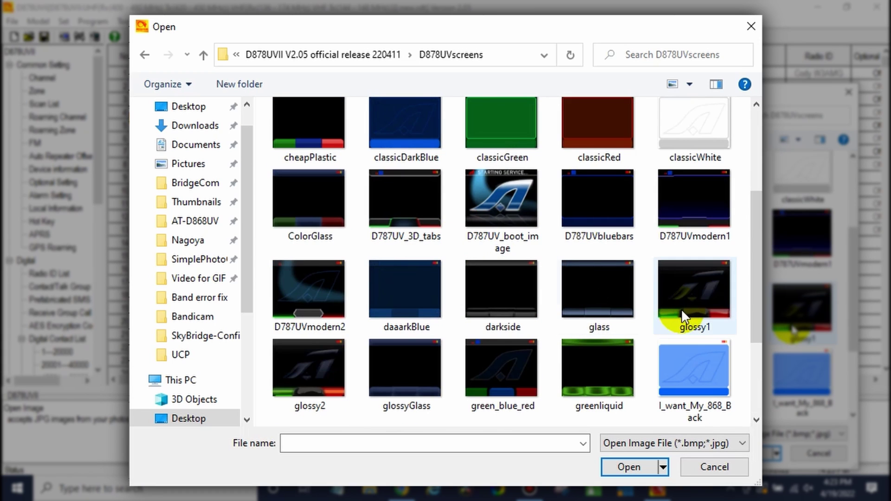
Load glossy2 as the standby background picture and write it to the radio.
left_click(316, 372)
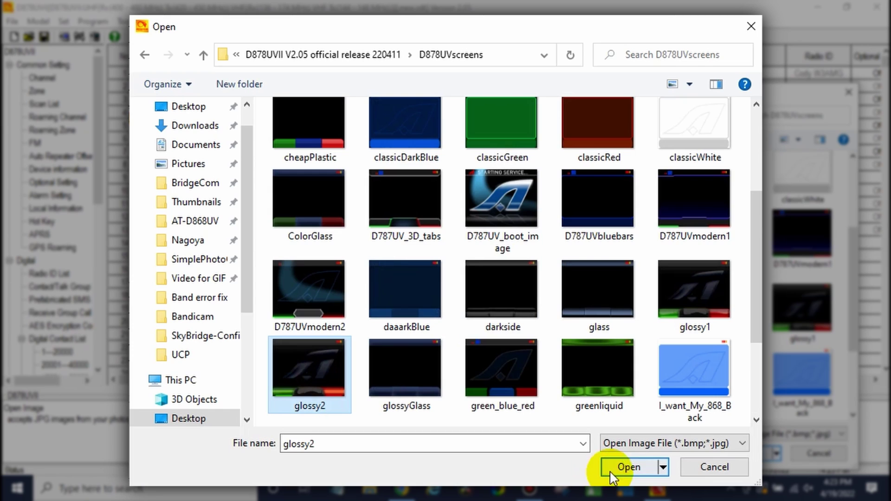
left_click(622, 464)
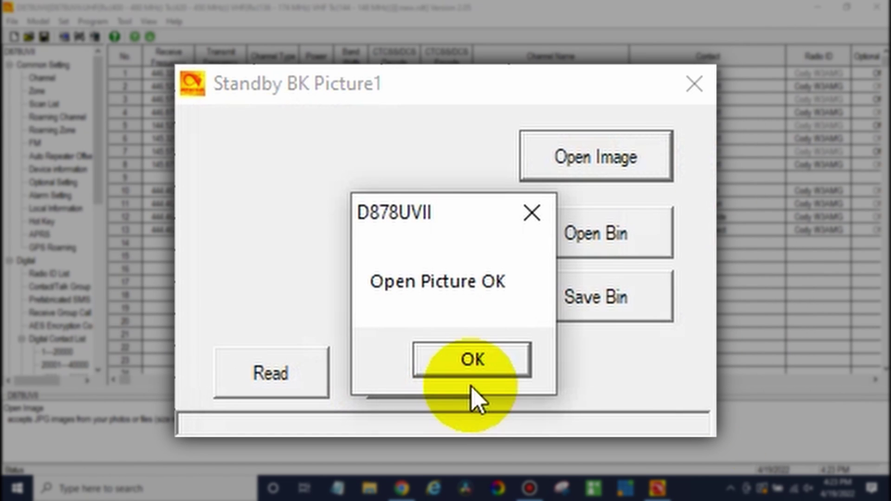
left_click(481, 361)
left_click(448, 364)
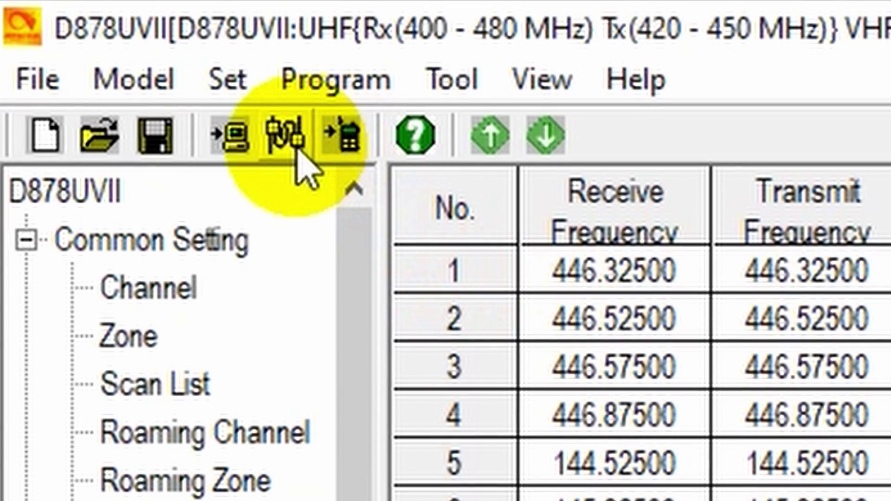
Confirm the communication port setting and begin writing the codeplug to the radio.
left_click(296, 151)
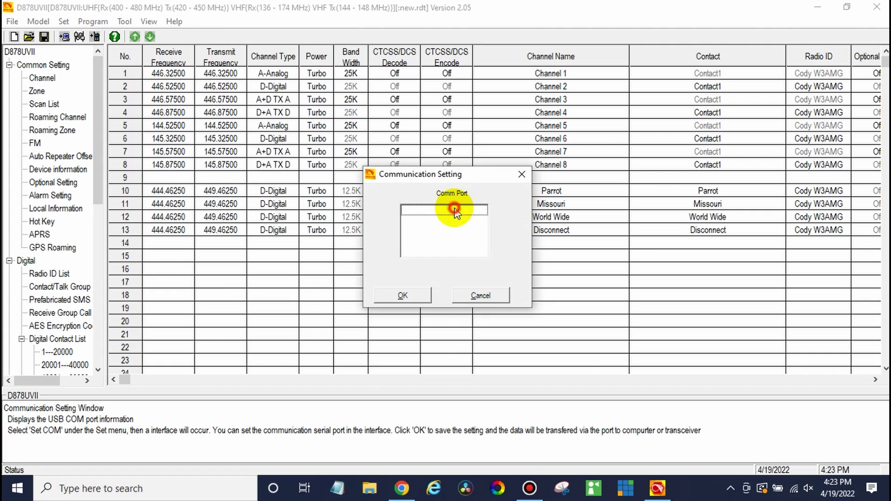
left_click(404, 296)
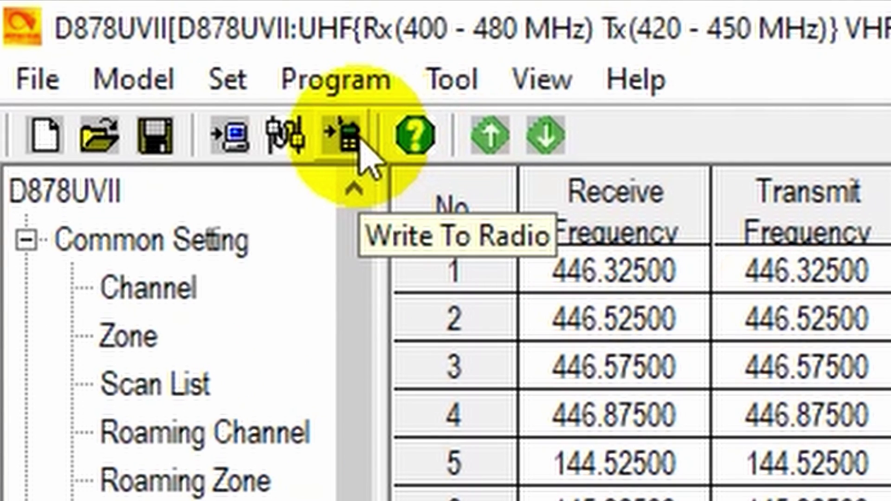
left_click(349, 139)
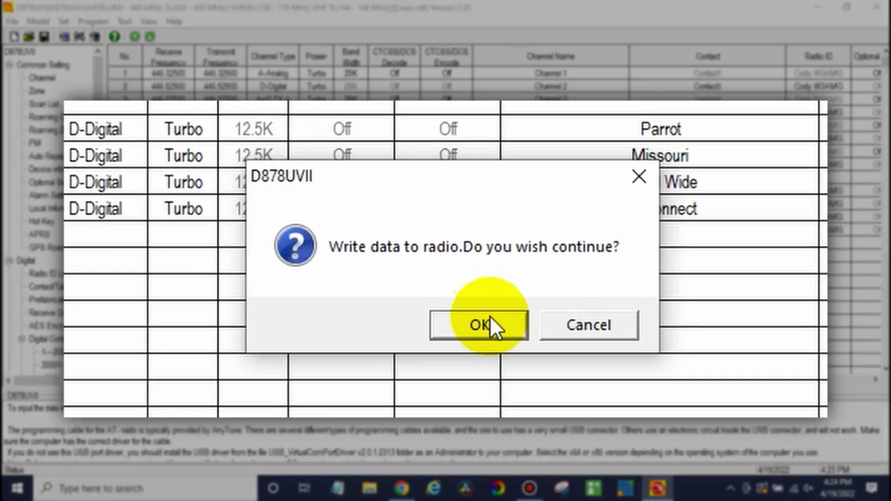
left_click(489, 320)
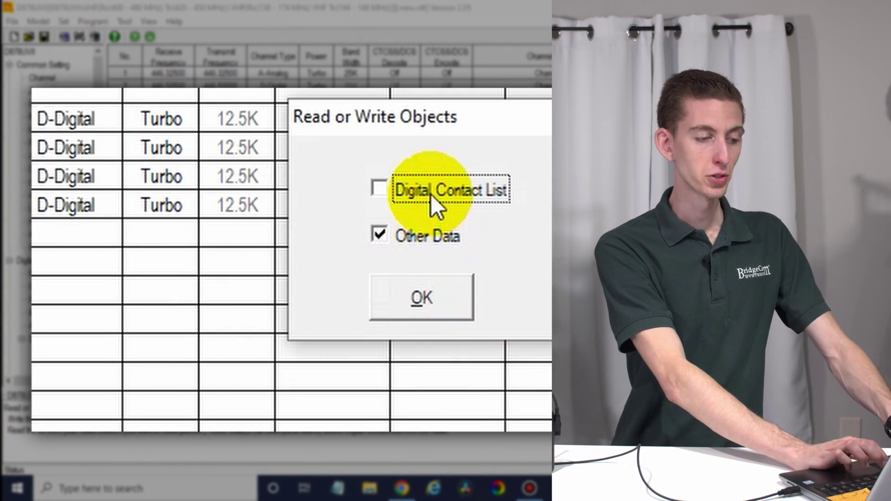
Toggle the Digital Contact List option, write the selected data, and dismiss the completion message.
left_click(431, 194)
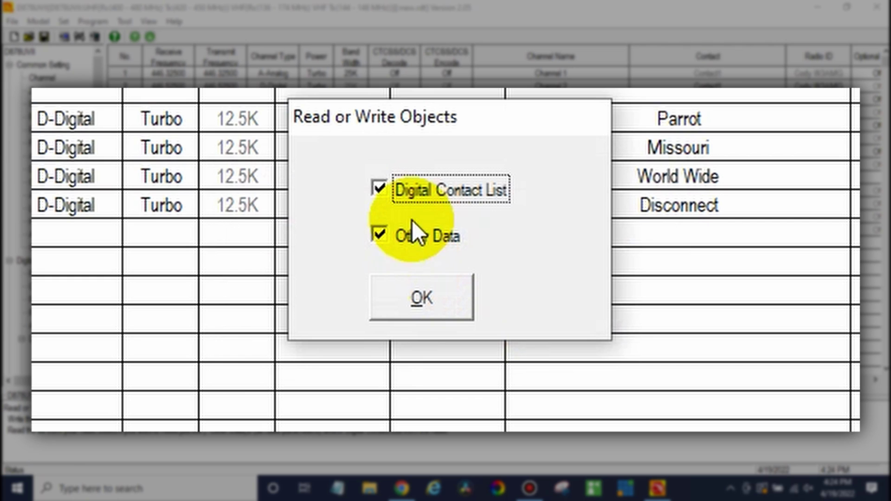
left_click(411, 191)
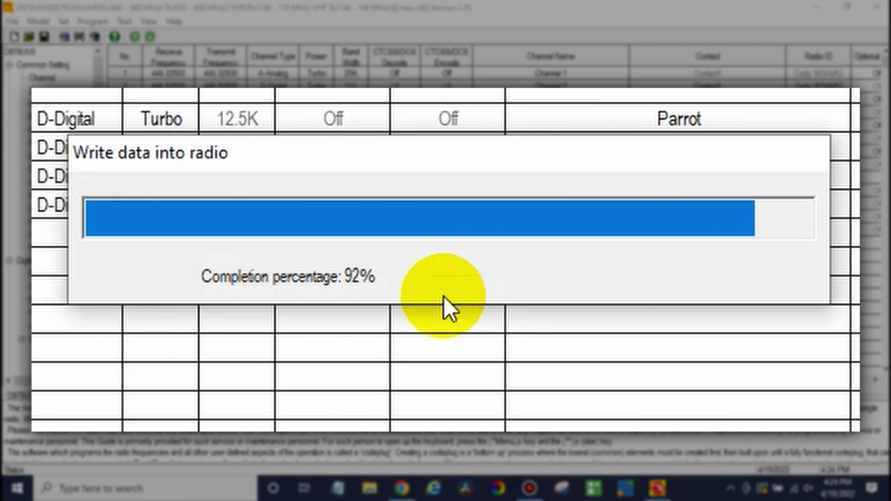
left_click(459, 314)
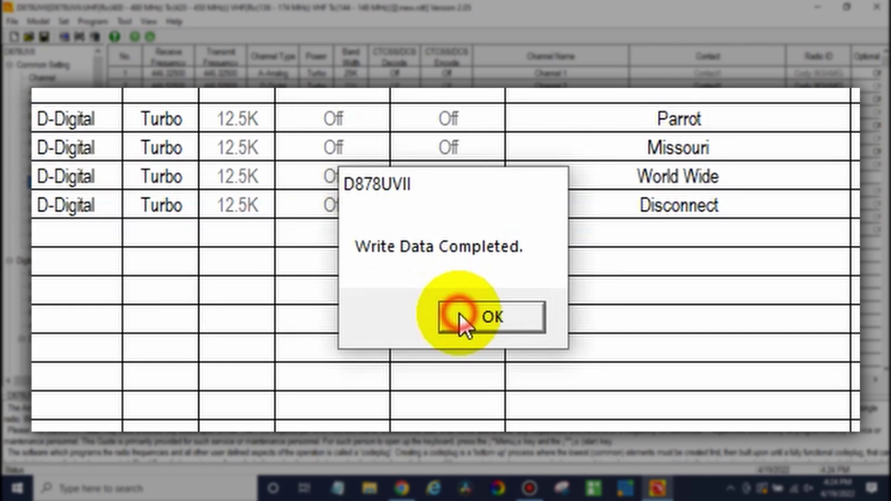